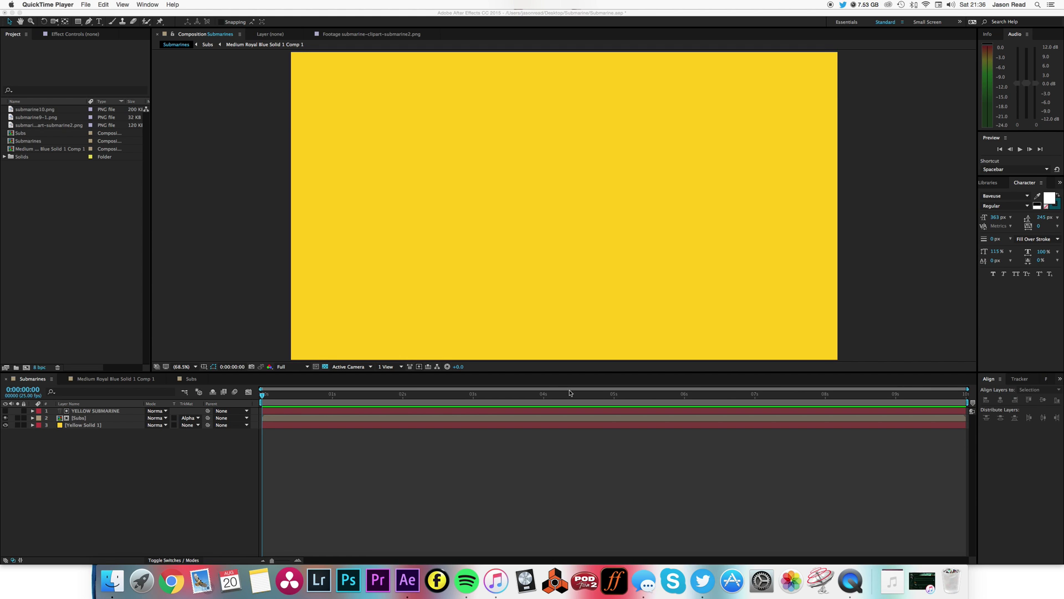
- Play and stop a preview of the Submarines composition
left_click(603, 481)
key("space")
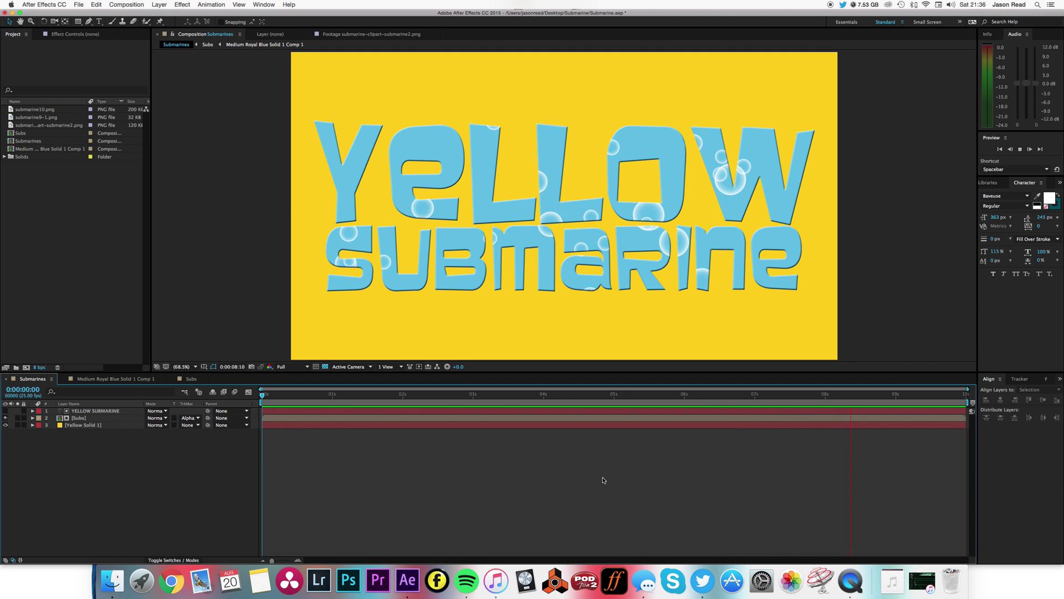
key("space")
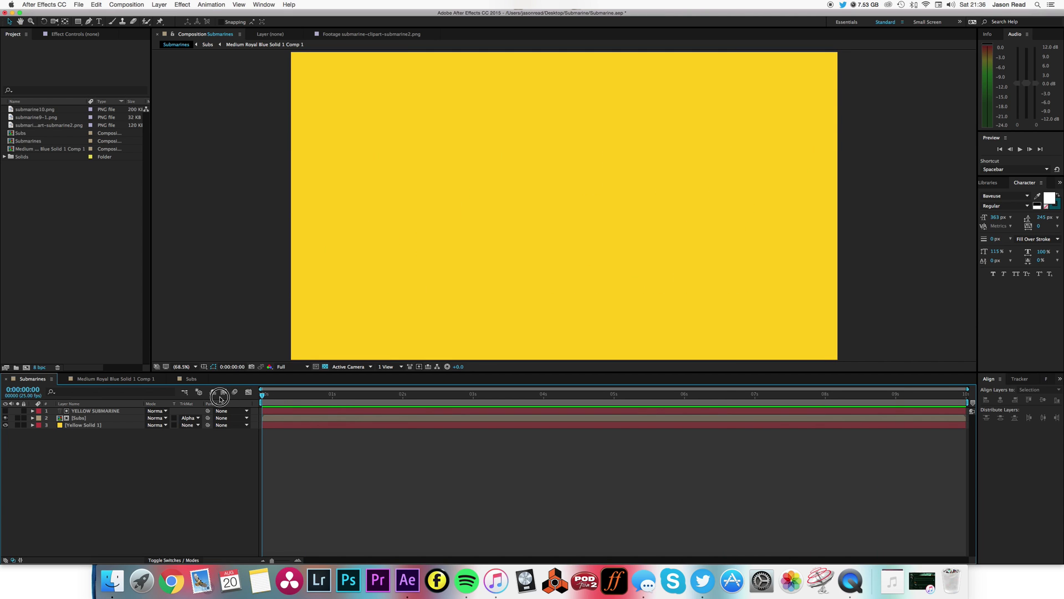
- Create a new HDTV 1080 25 composition named Sub 2
left_click(124, 4)
left_click(124, 13)
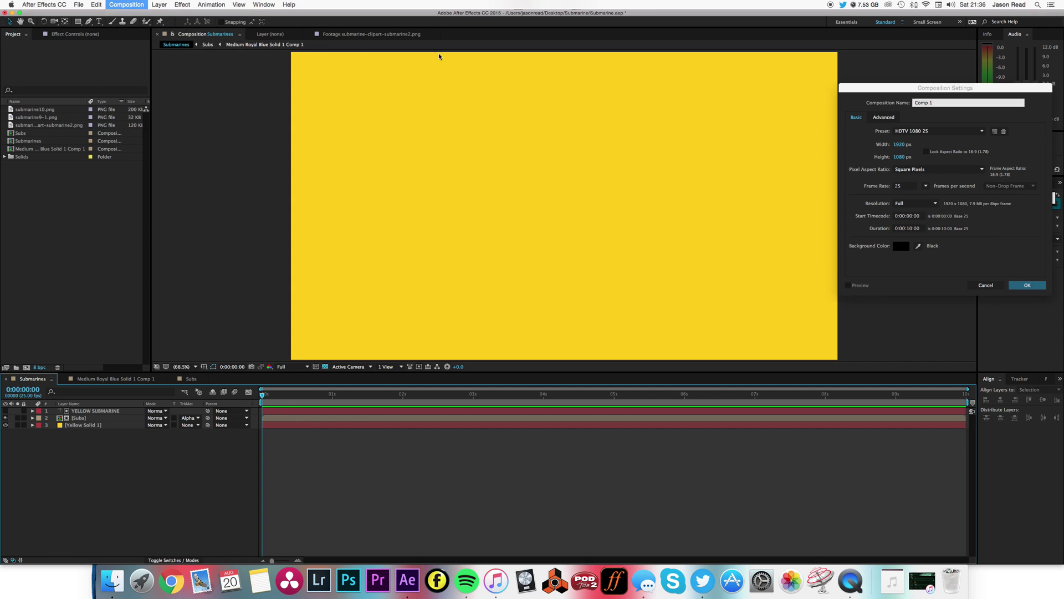
key("BackSpace")
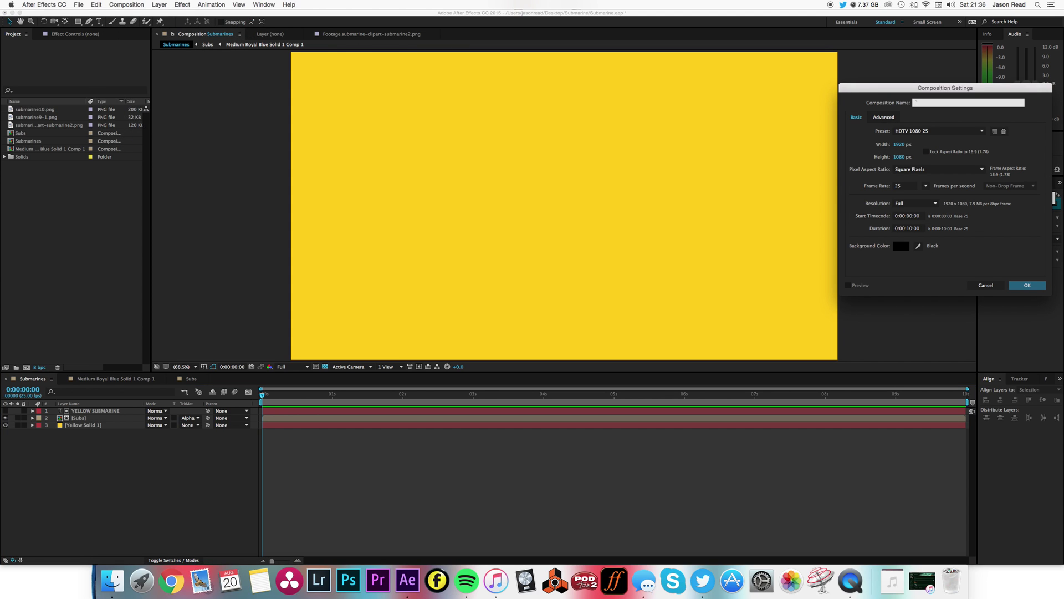
type("Sub 2")
key("Return")
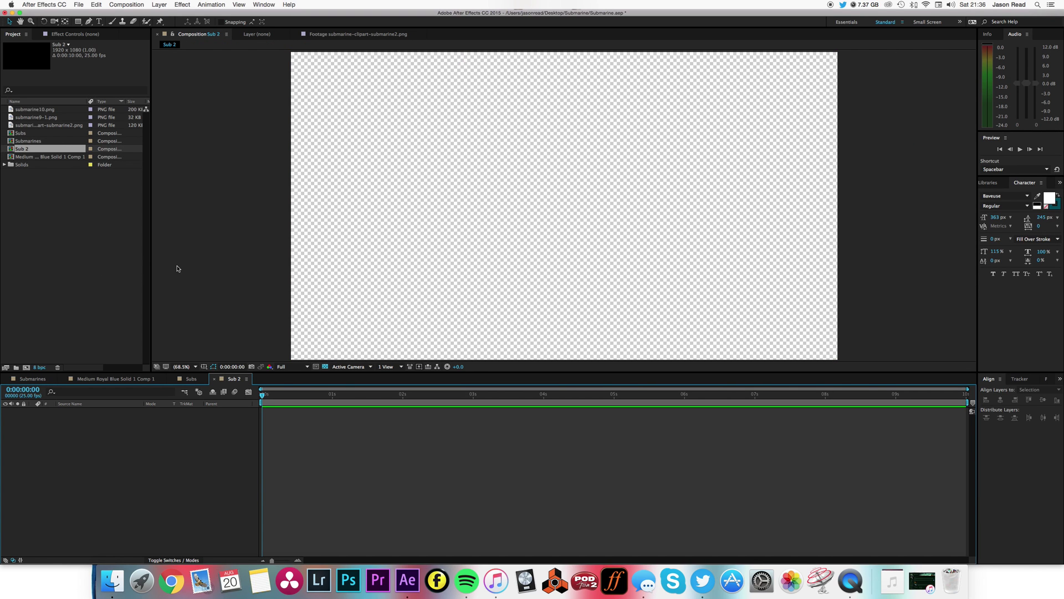
- Focus the Sub 2 viewer and deselect the composition in the Project panel
left_click(177, 269)
left_click(263, 395)
left_click(207, 242)
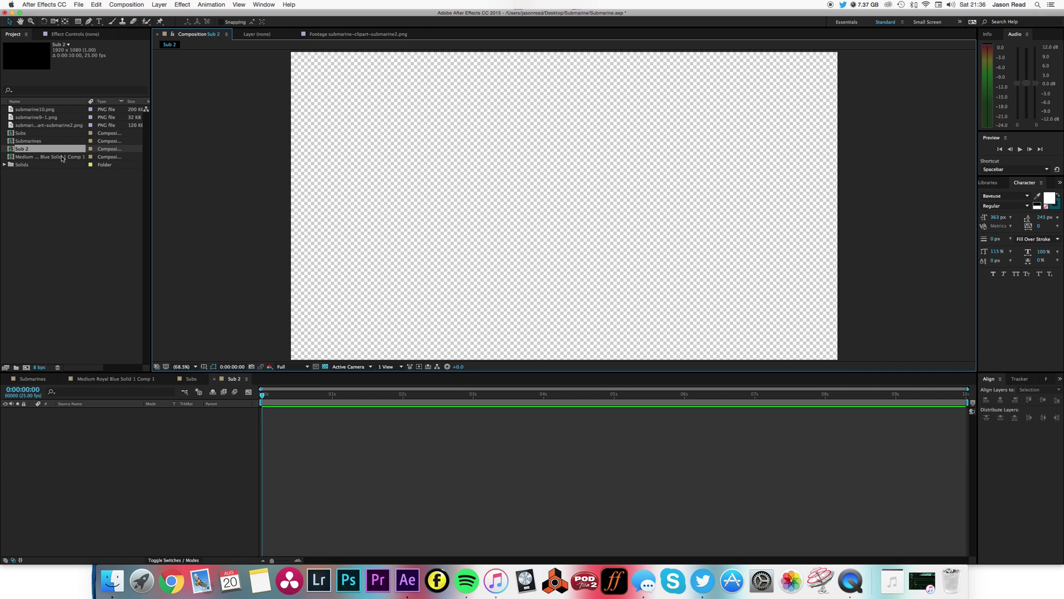
left_click(84, 211)
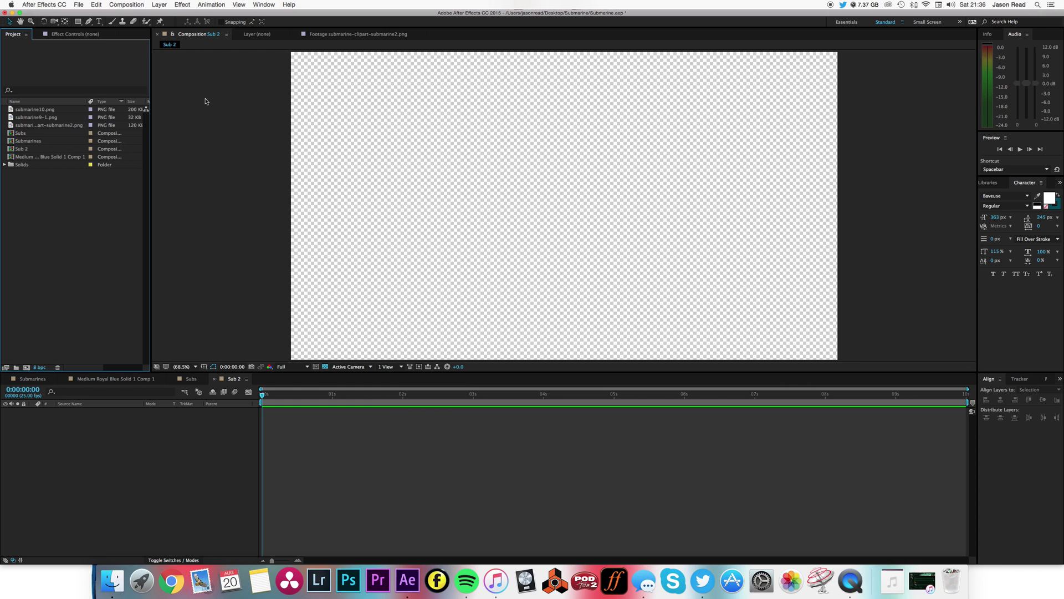
left_click(159, 6)
left_click(269, 141)
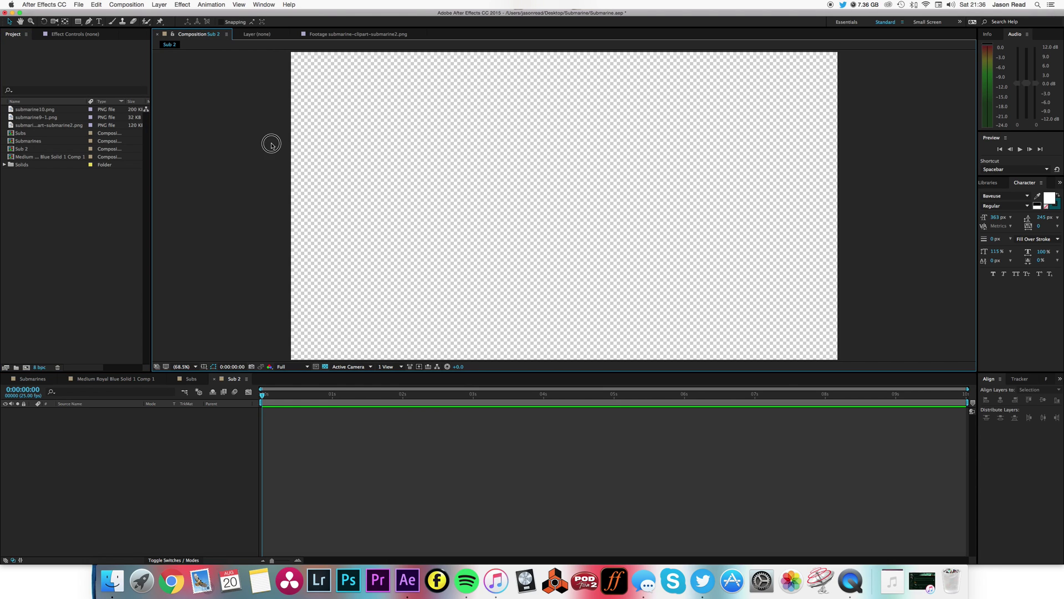
- Add a full-frame 1920×1080 light cyan solid, Medium Cyan Solid 1, to Sub 2
left_click(387, 429)
left_click(160, 4)
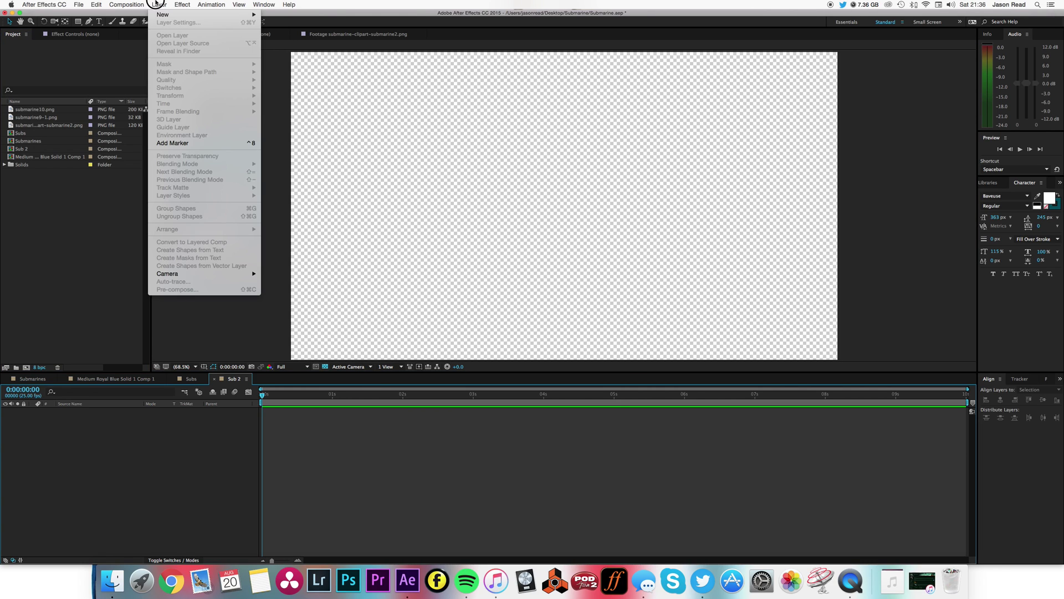
mouse_move(196, 14)
left_click(333, 25)
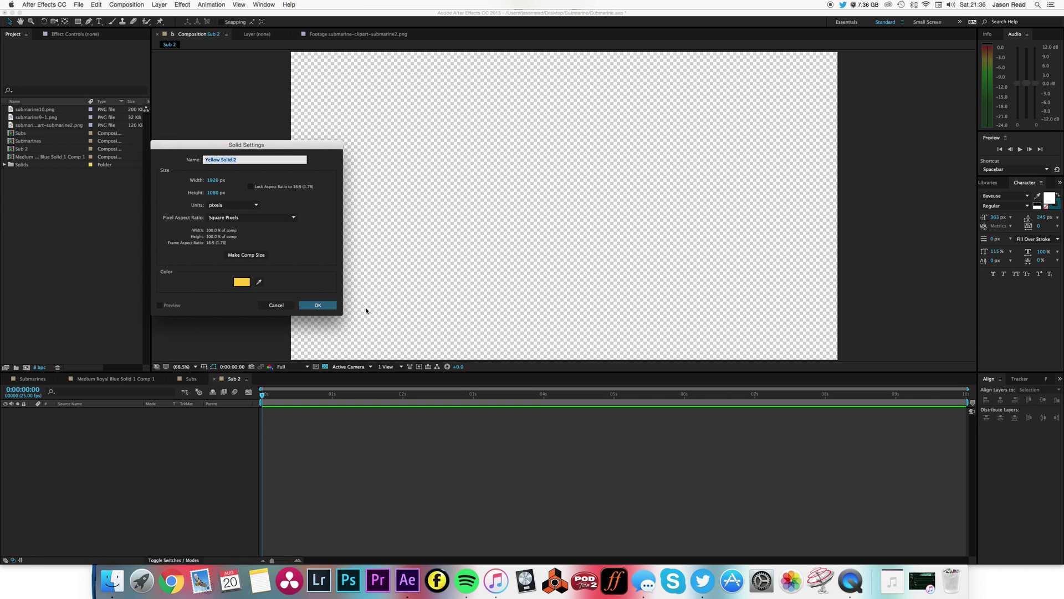
left_click(248, 284)
left_click(150, 258)
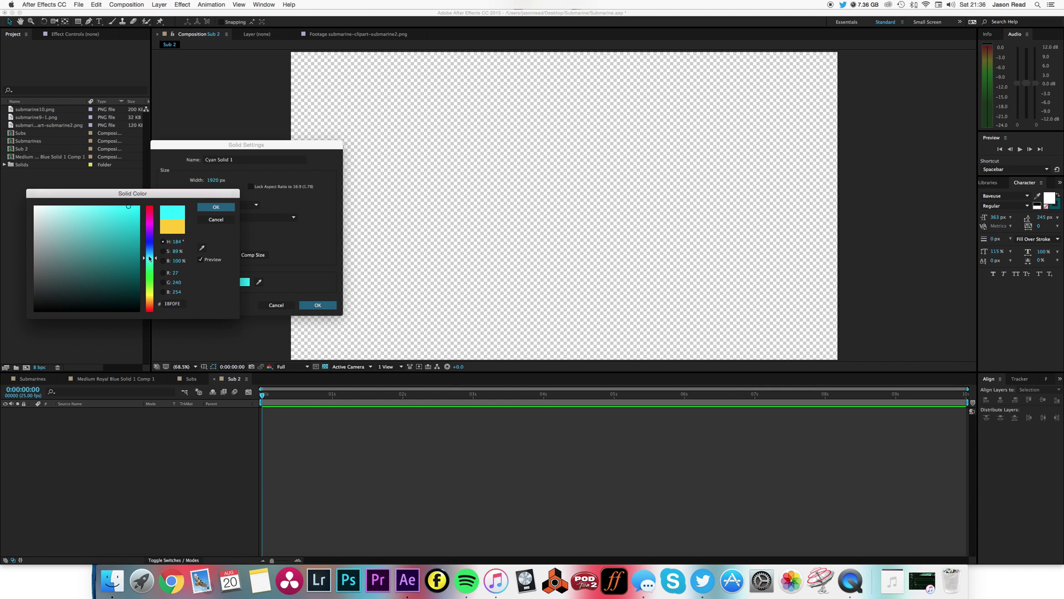
left_click(139, 206)
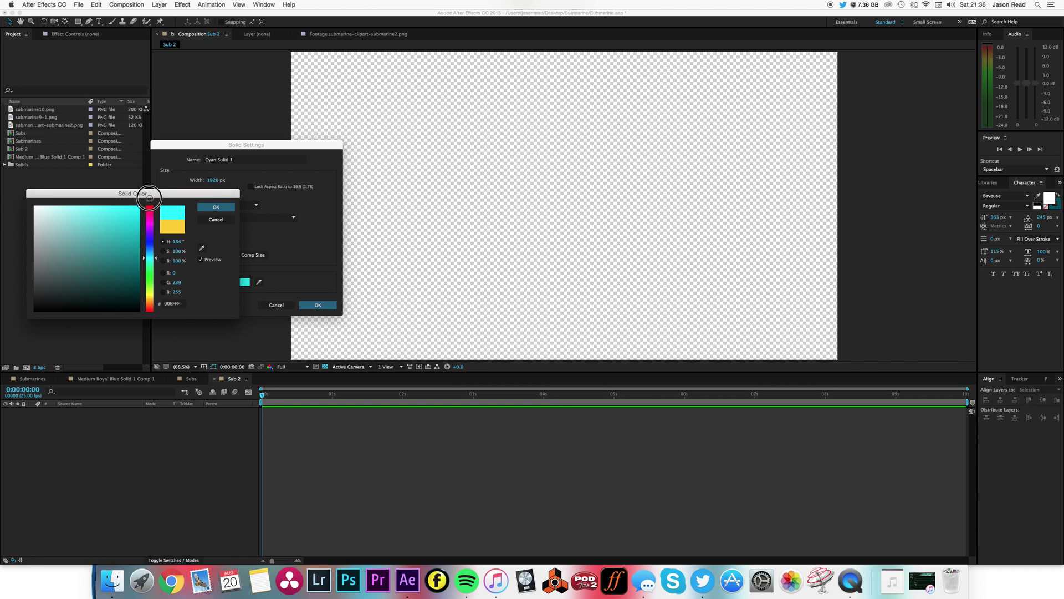
left_click(149, 255)
left_click_drag(112, 206, 101, 196)
left_click(215, 207)
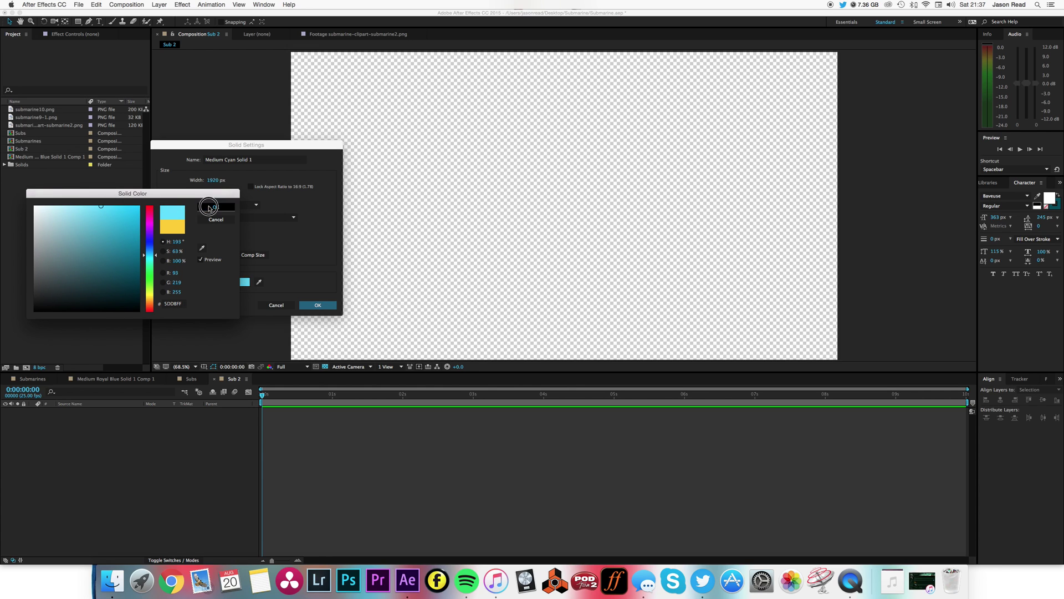
left_click(310, 306)
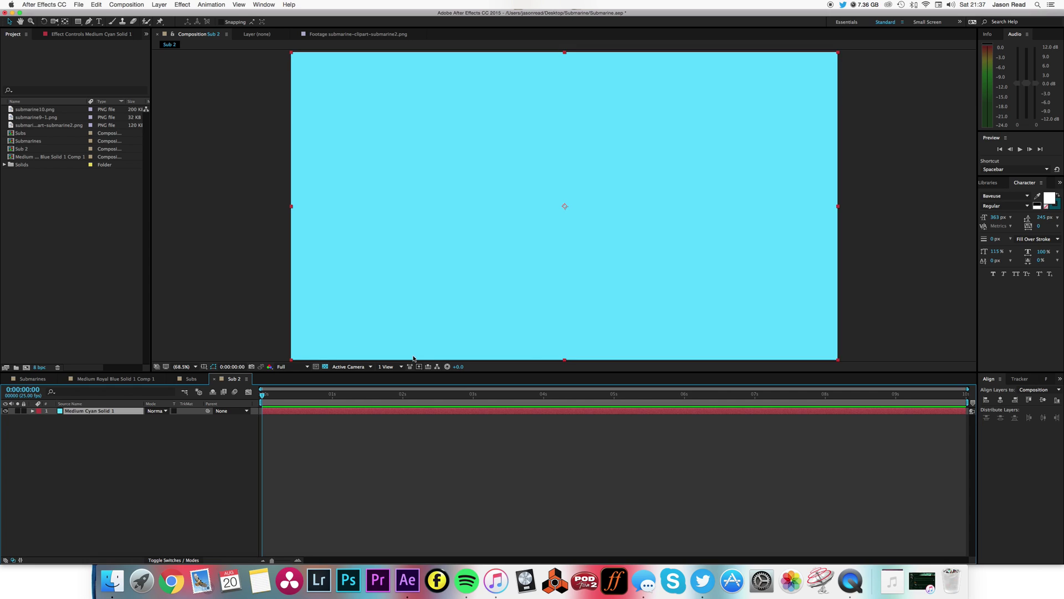
left_click(1060, 183)
- Search the effects for 'wav' and apply Wave Warp to the cyan solid
left_click(1050, 197)
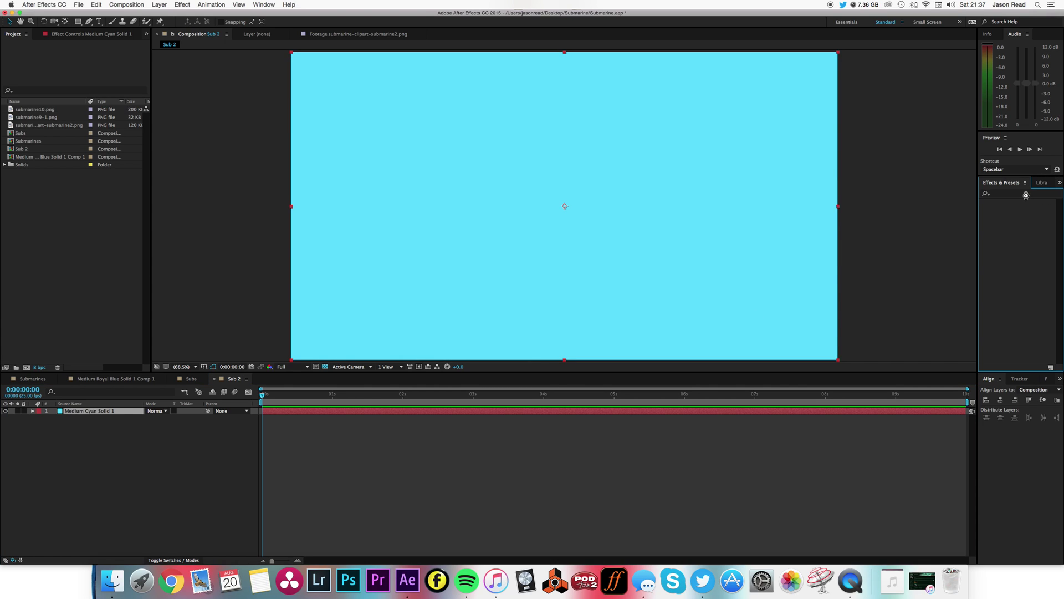
left_click(1024, 196)
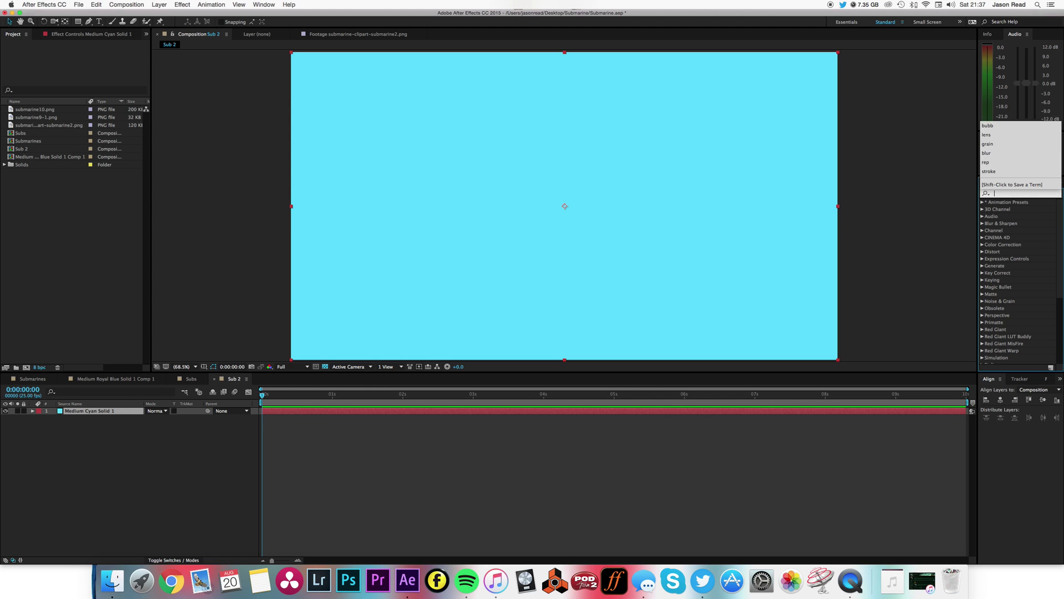
type("wave")
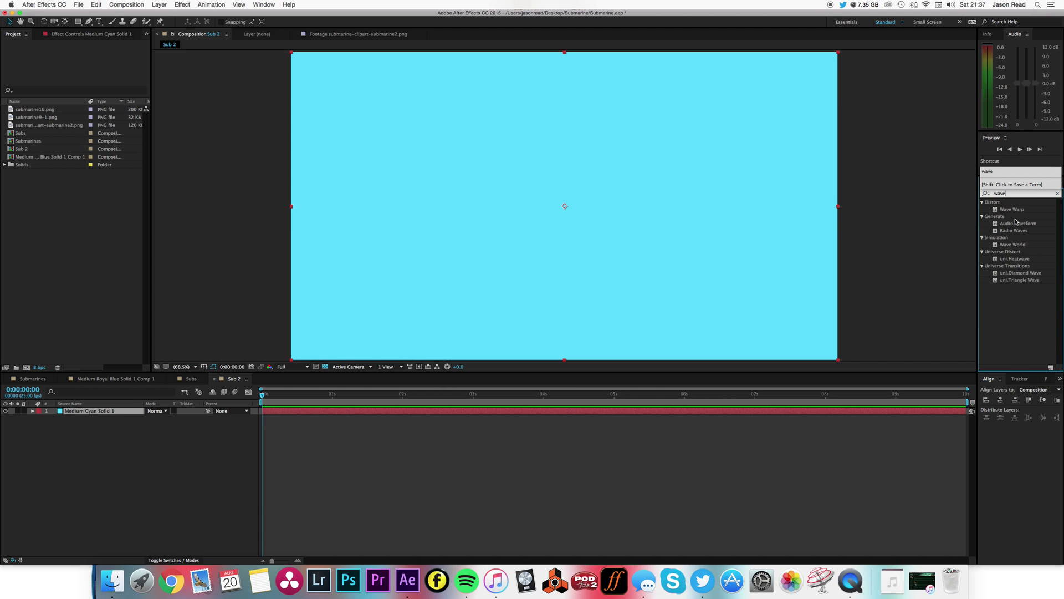
left_click(1016, 212)
left_click_drag(996, 213, 866, 413)
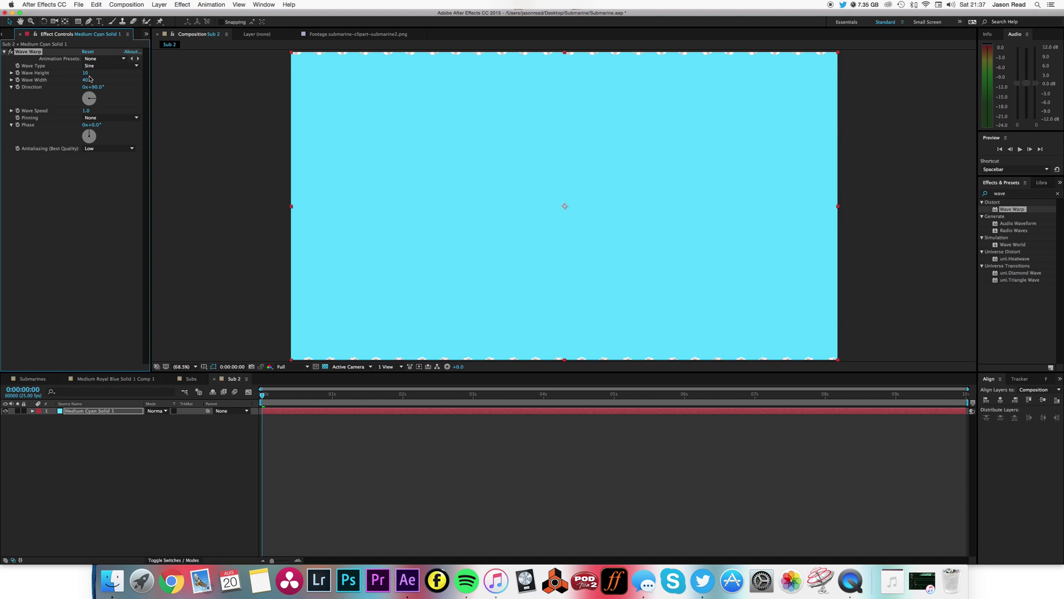
- Try Wave Height 115 and all-edge pinning, then undo back to a plain solid
left_click_drag(86, 73, 128, 78)
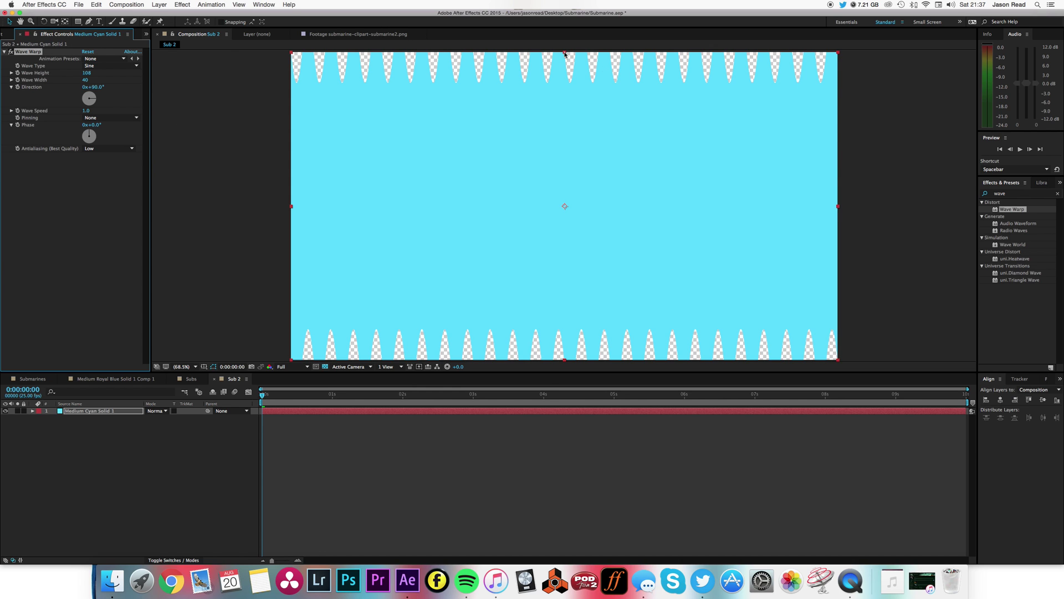
left_click_drag(565, 54, 566, 95)
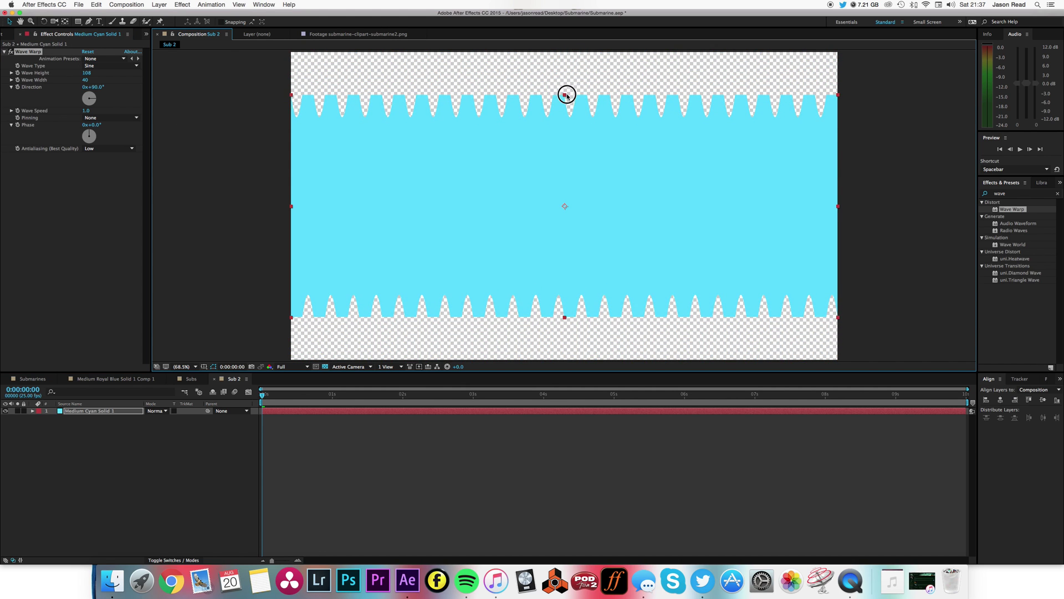
left_click(132, 118)
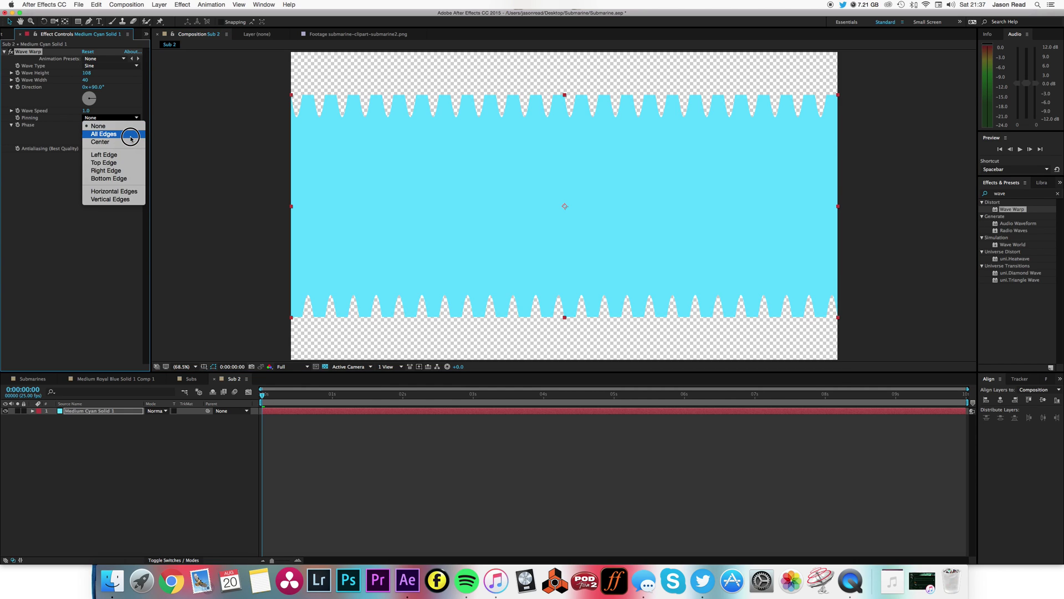
left_click(130, 136)
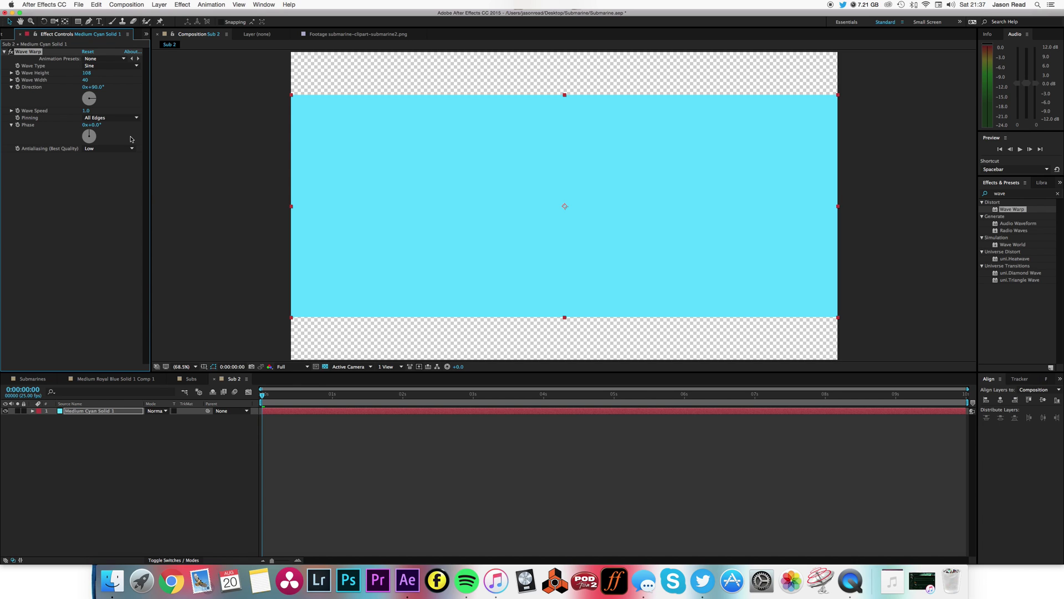
key("super+z")
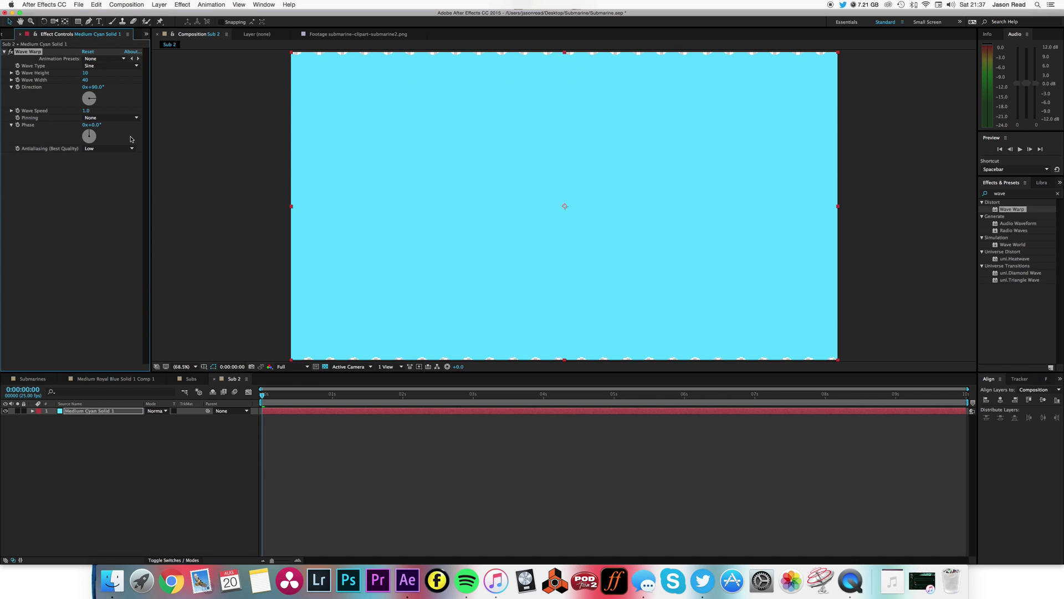
key("super+z")
- Squash the cyan solid into a band and pre-compose it as Water, moving all attributes
left_click(401, 411)
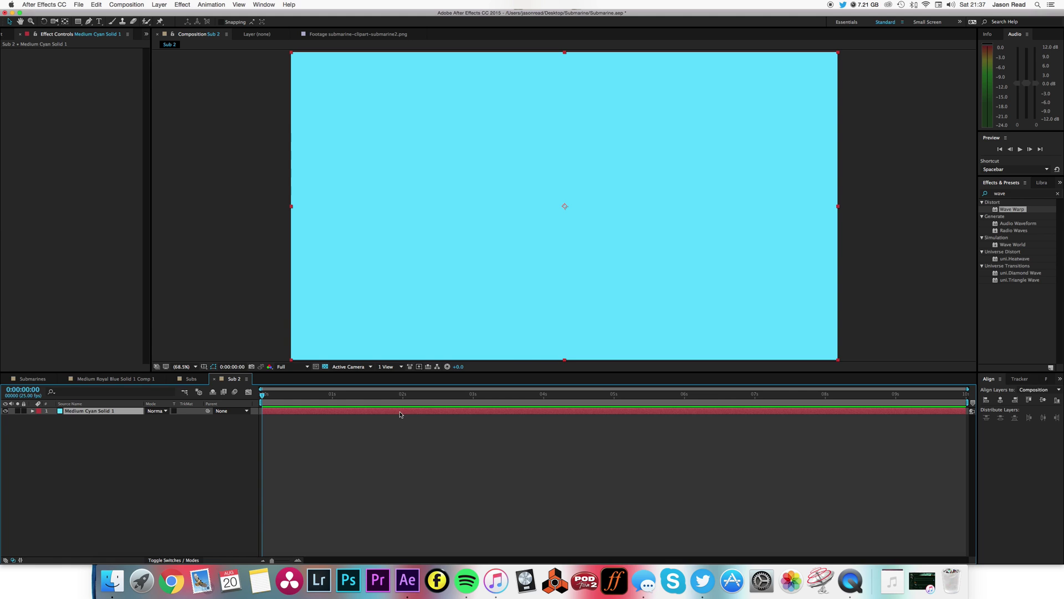
left_click_drag(563, 51, 563, 91)
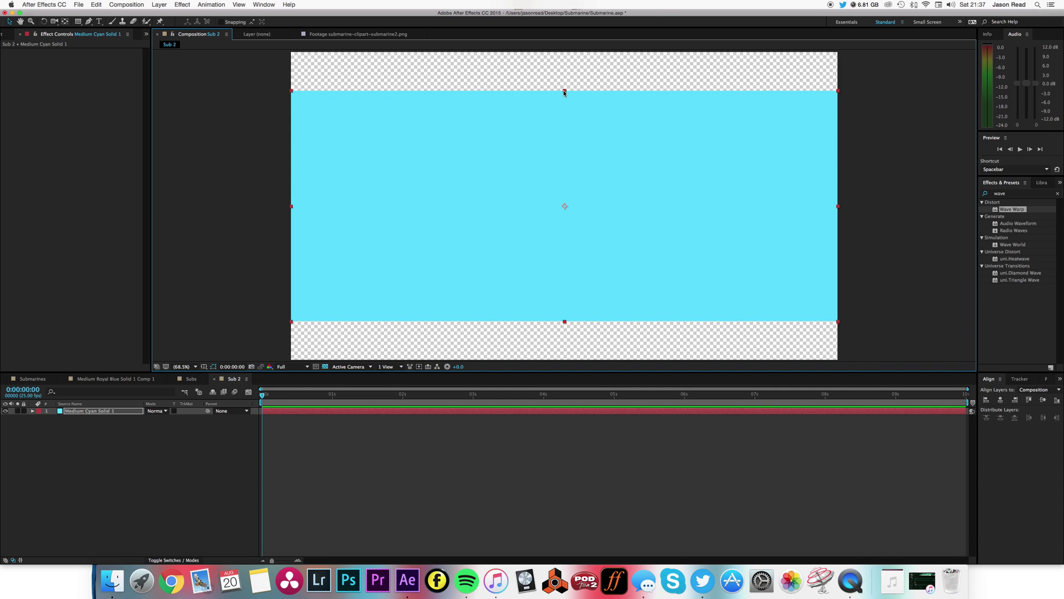
left_click(160, 5)
left_click(219, 290)
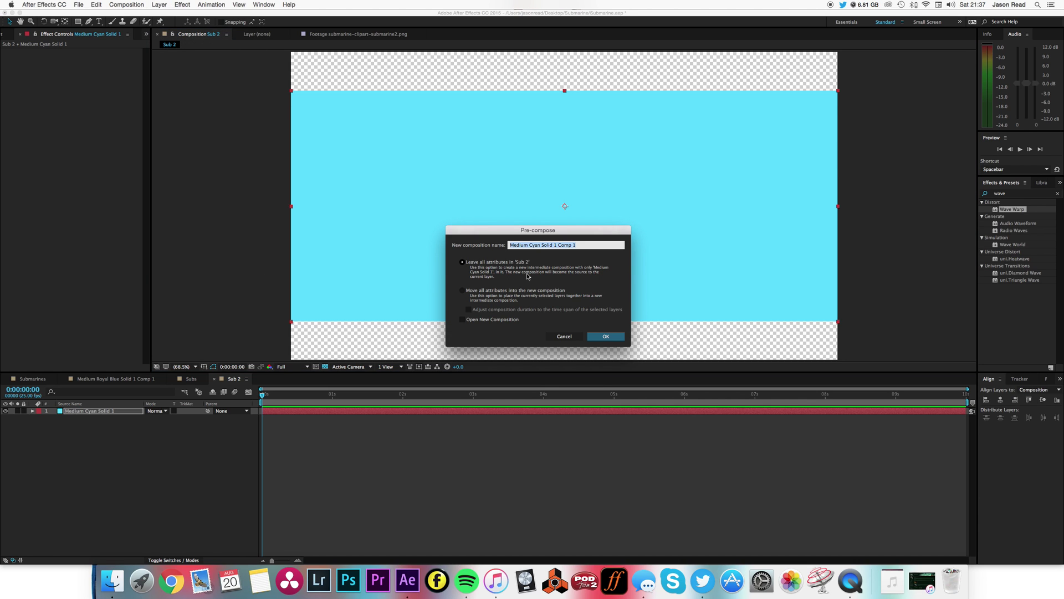
type("Water")
left_click(462, 290)
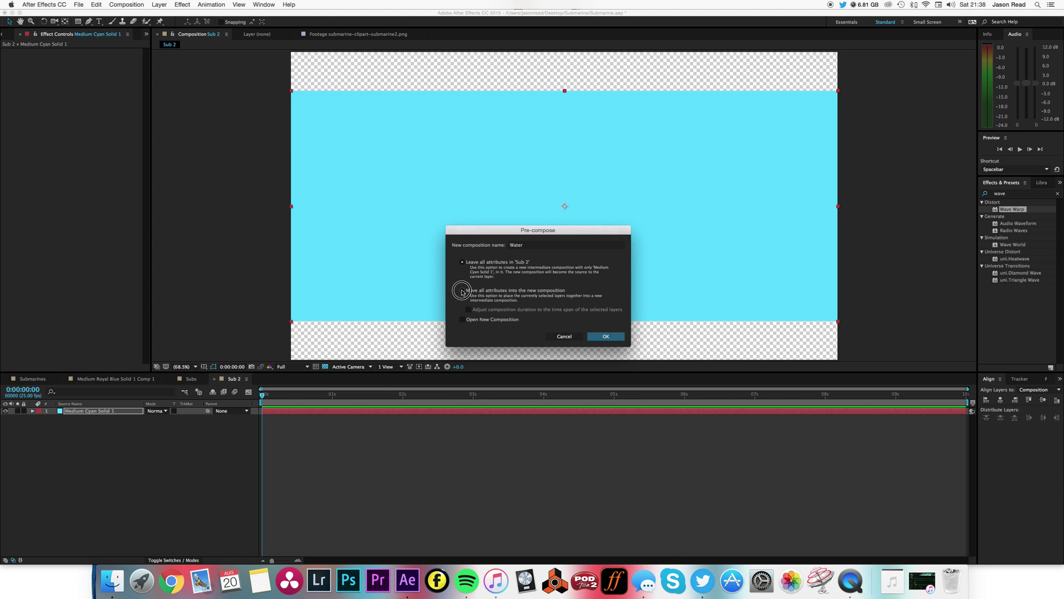
left_click(614, 340)
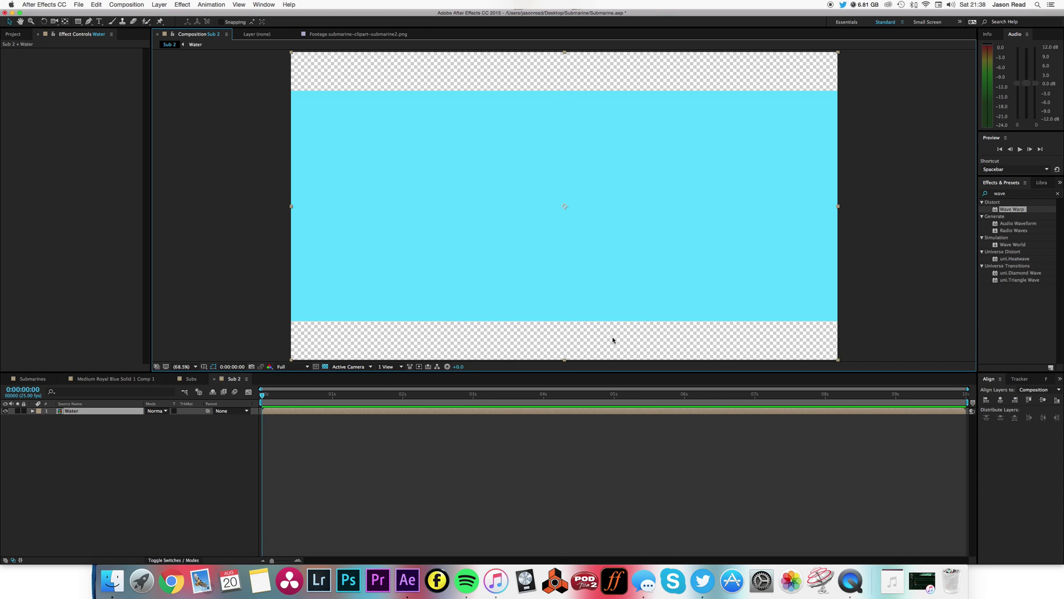
- Apply Wave Warp to Water with direction 139° and wave speed 1.2
mouse_move(995, 211)
left_mouse_down()
mouse_move(817, 360)
mouse_move(808, 411)
left_mouse_up()
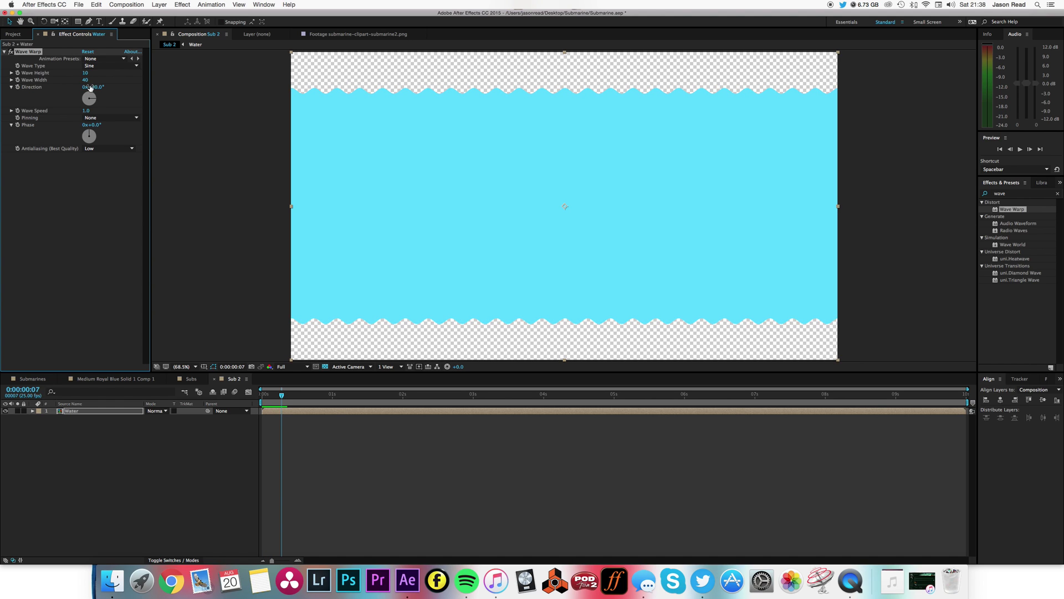
mouse_move(87, 85)
left_mouse_down()
mouse_move(135, 83)
mouse_move(80, 76)
mouse_move(90, 77)
left_mouse_up()
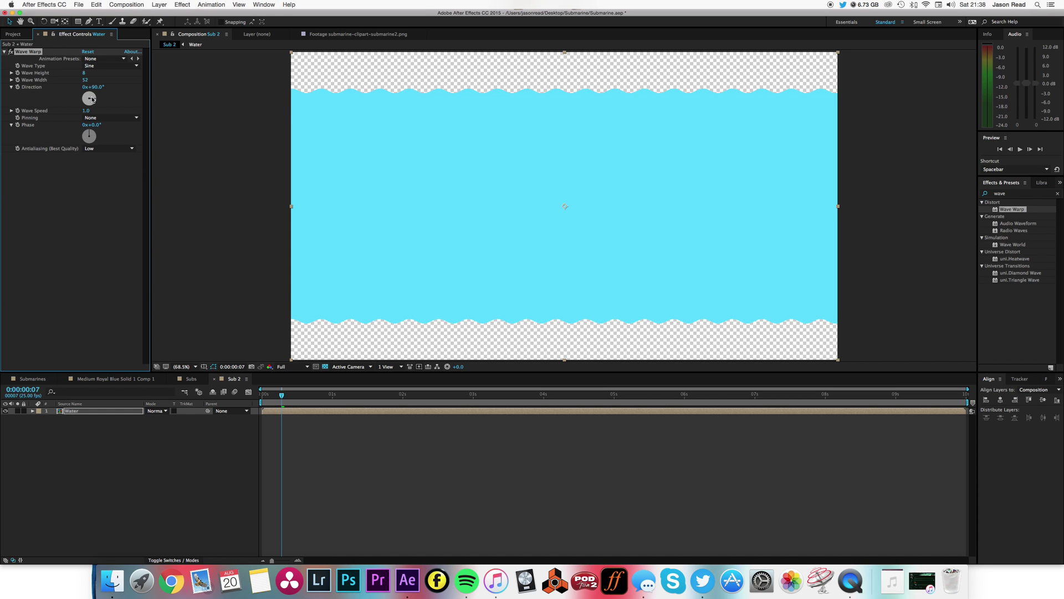
left_click(93, 98)
left_click_drag(93, 98, 93, 103)
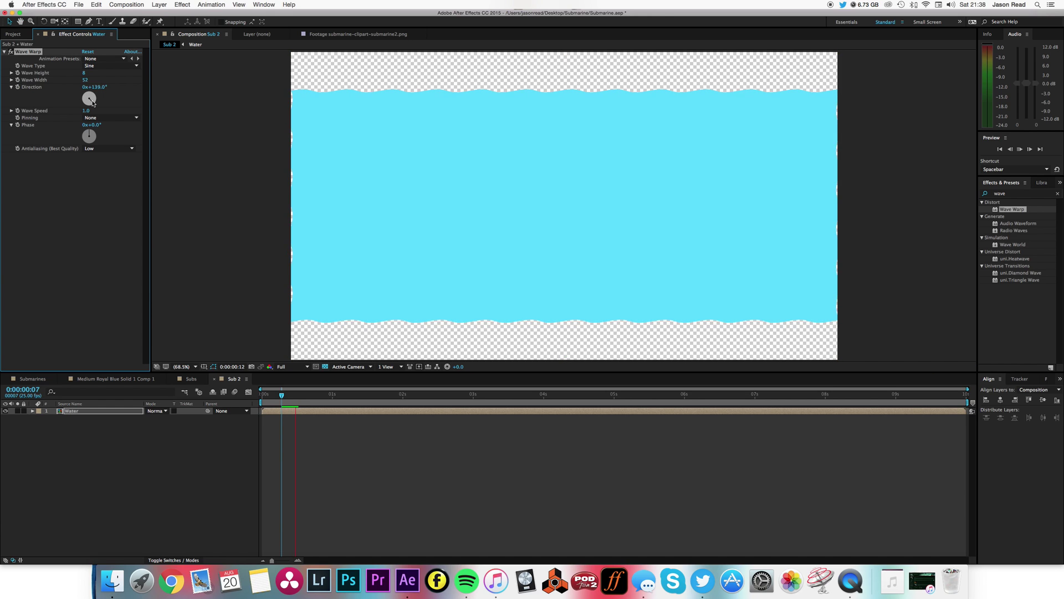
left_click(92, 112)
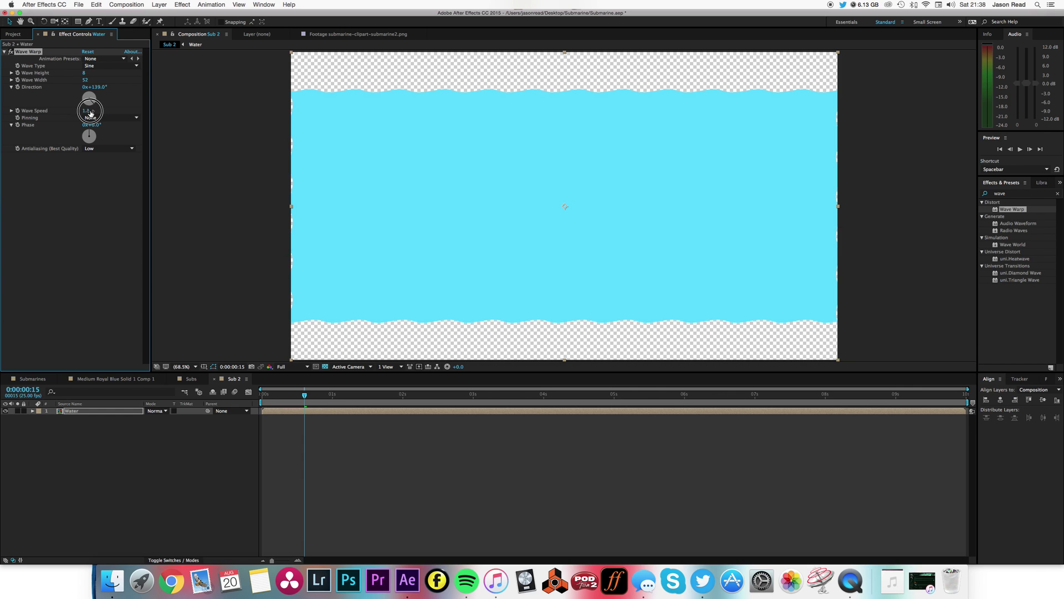
- Preview the waves at Third resolution, then show Water's Position at the first frame
left_click(293, 367)
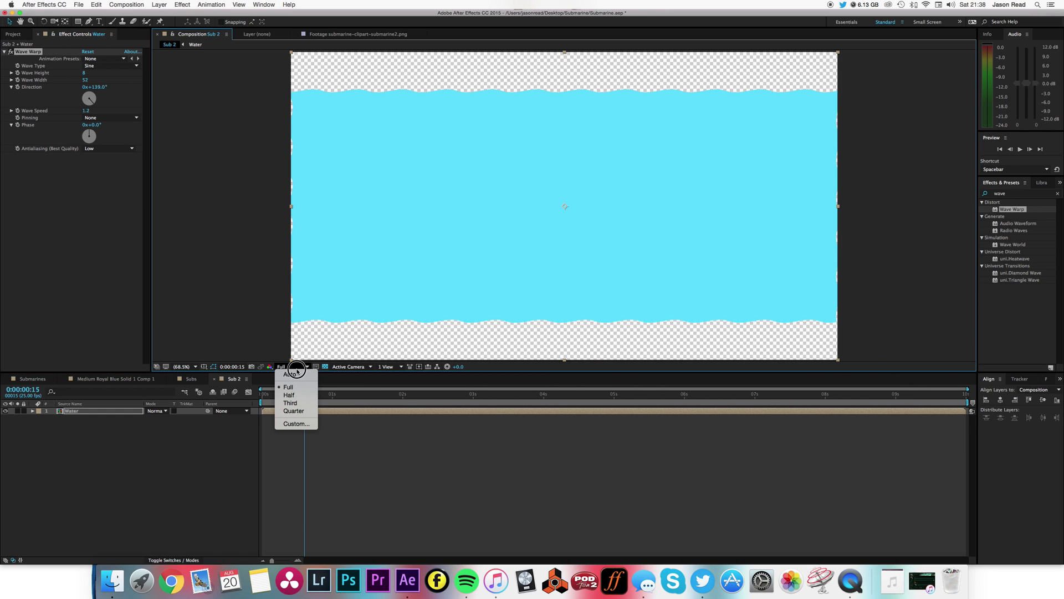
left_click(305, 407)
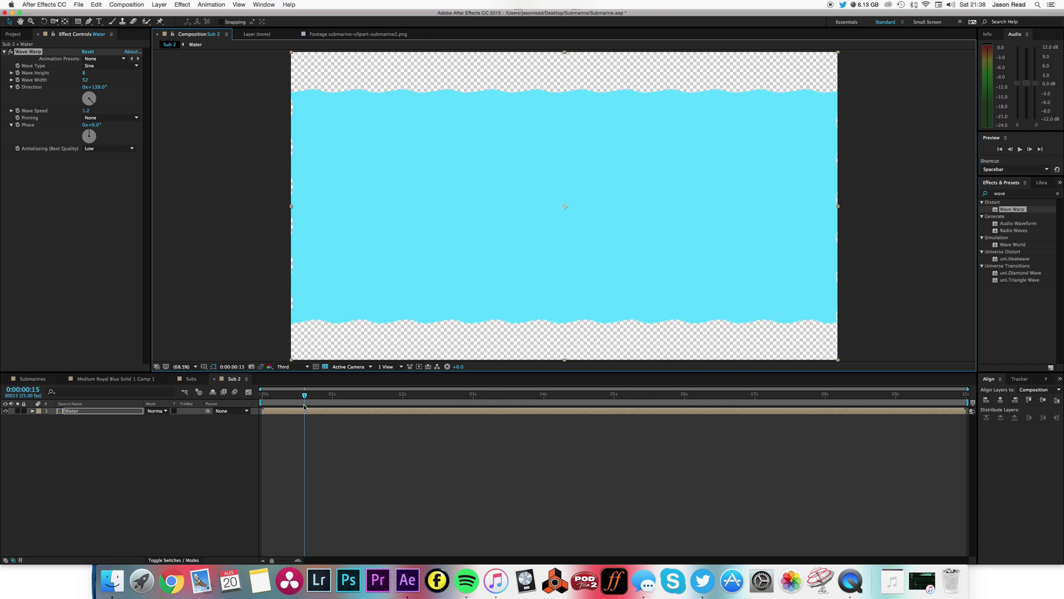
key("space")
key("space")
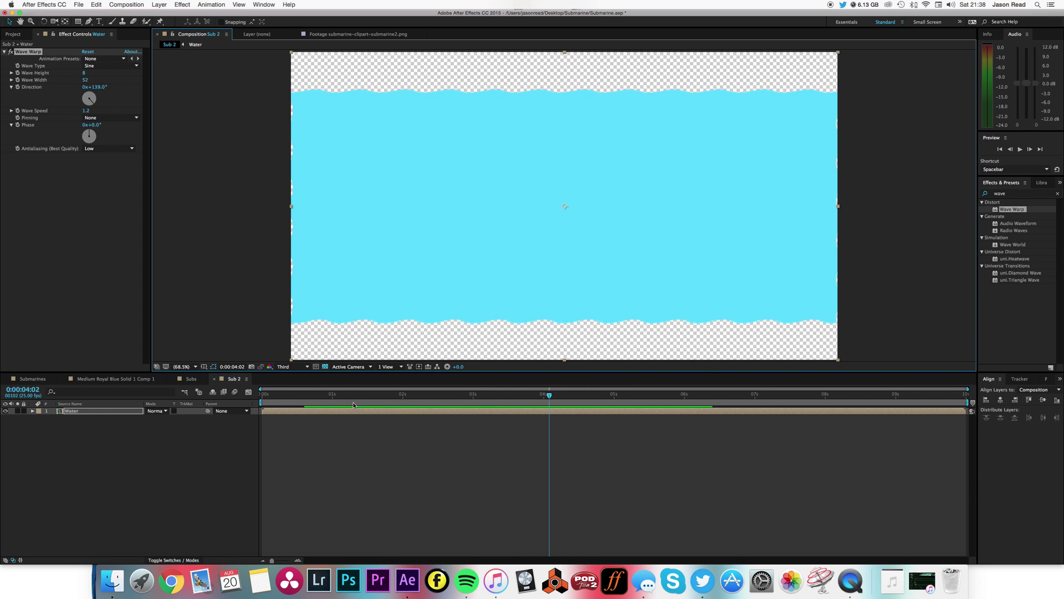
left_click_drag(354, 405, 255, 394)
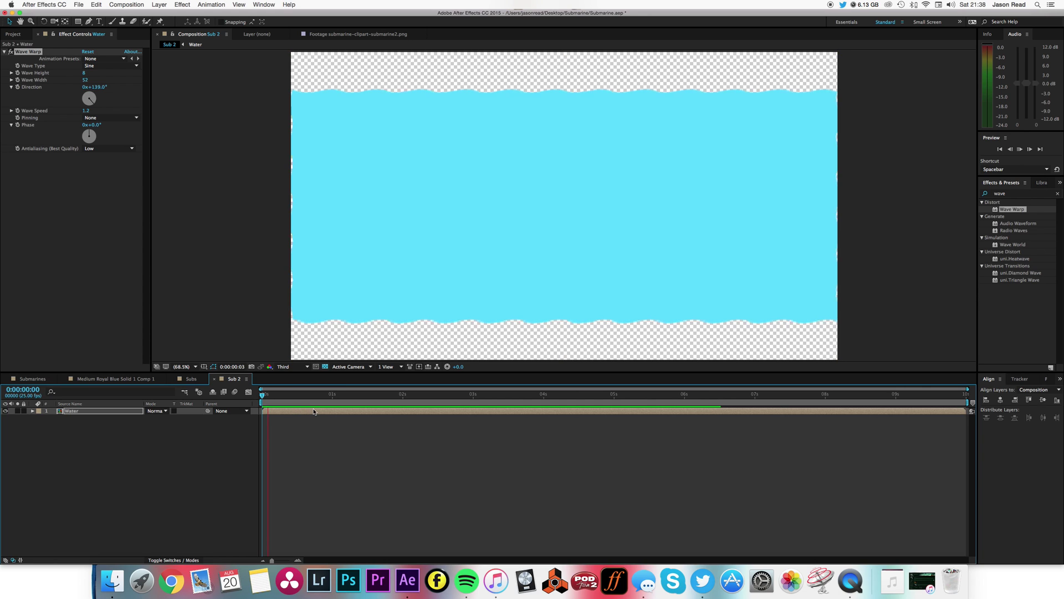
key("space")
left_click_drag(314, 399, 256, 395)
key("p")
left_click(170, 419)
- Keyframe Water's Position from 960, 1312 at 0 s to 960, 545 at 3 s, and preview
left_click_drag(170, 419, 478, 430)
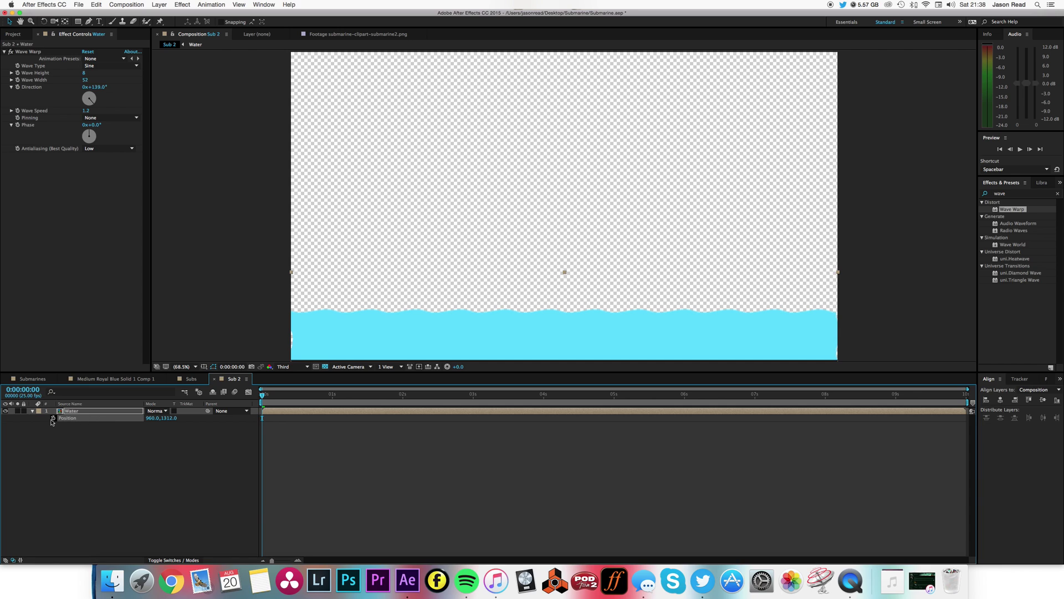
left_click(52, 418)
left_click_drag(531, 397, 473, 404)
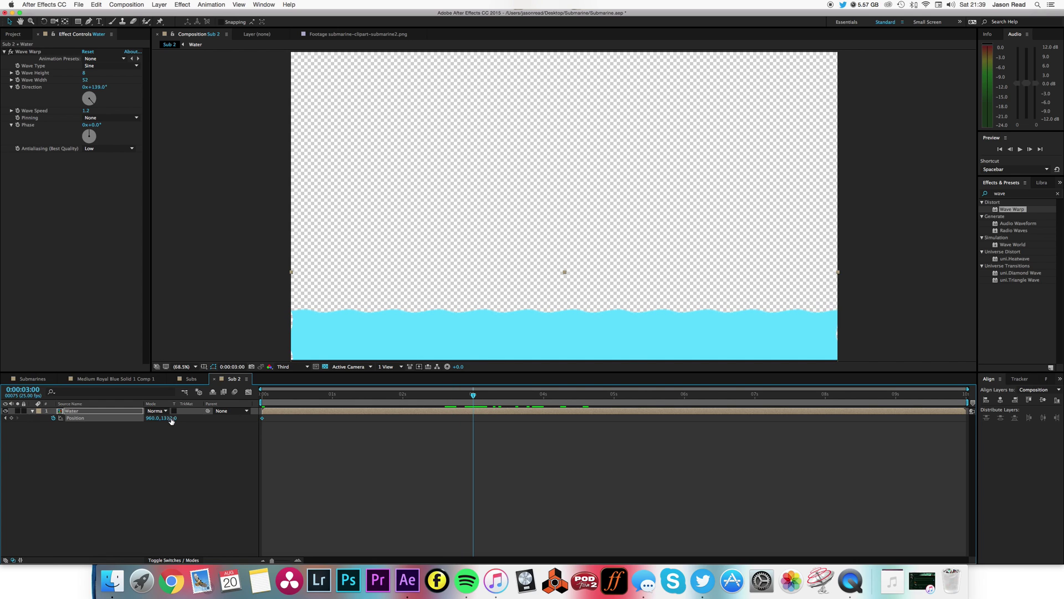
left_click_drag(171, 421, 128, 425)
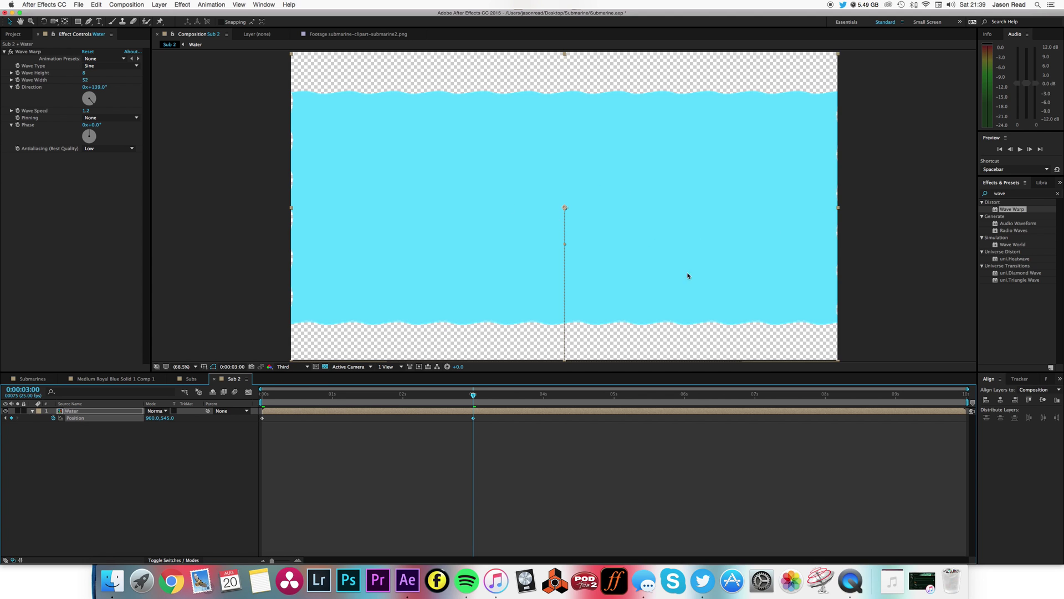
key("space")
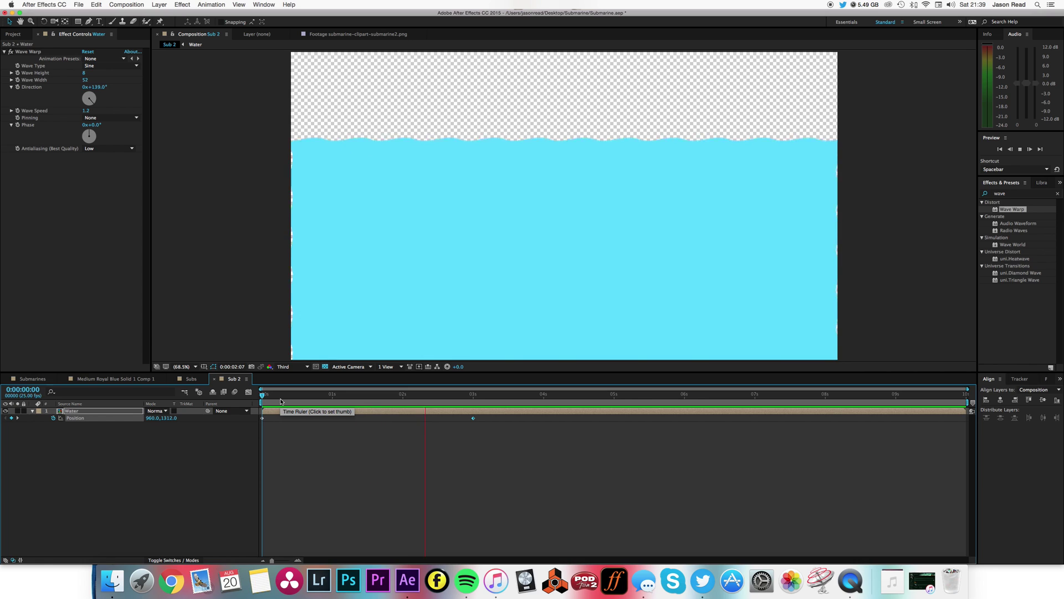
key("space")
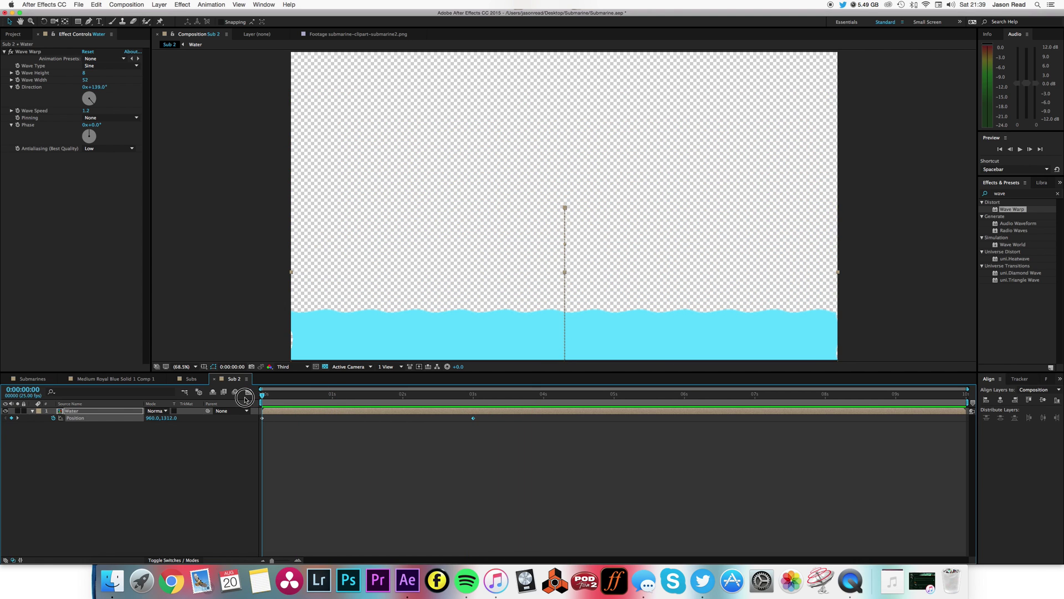
left_click(166, 4)
- Create a white solid named Bubbles and apply CC Bubbles to it
mouse_move(244, 15)
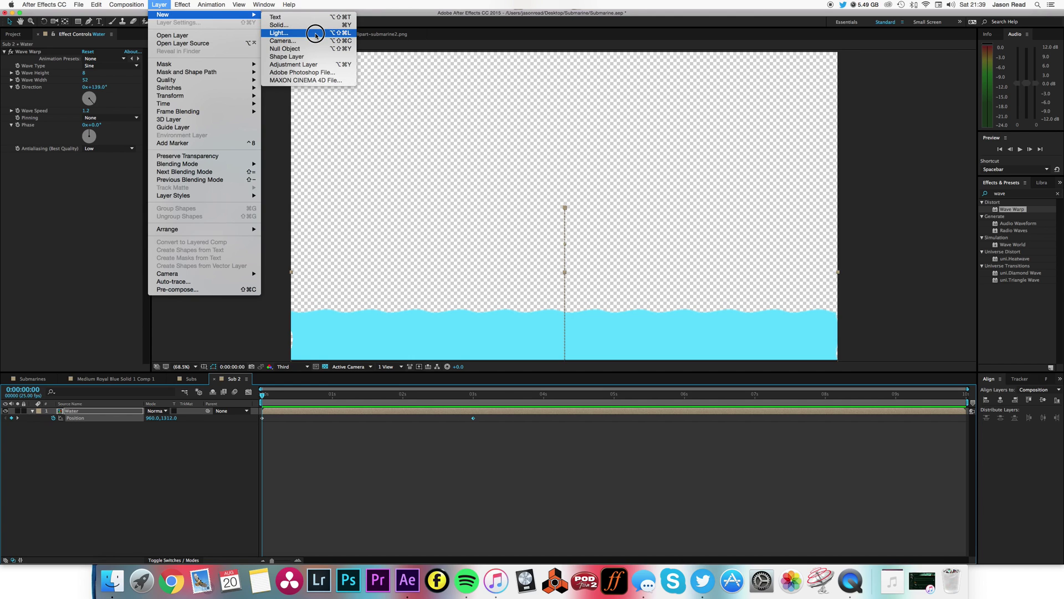
left_click(316, 25)
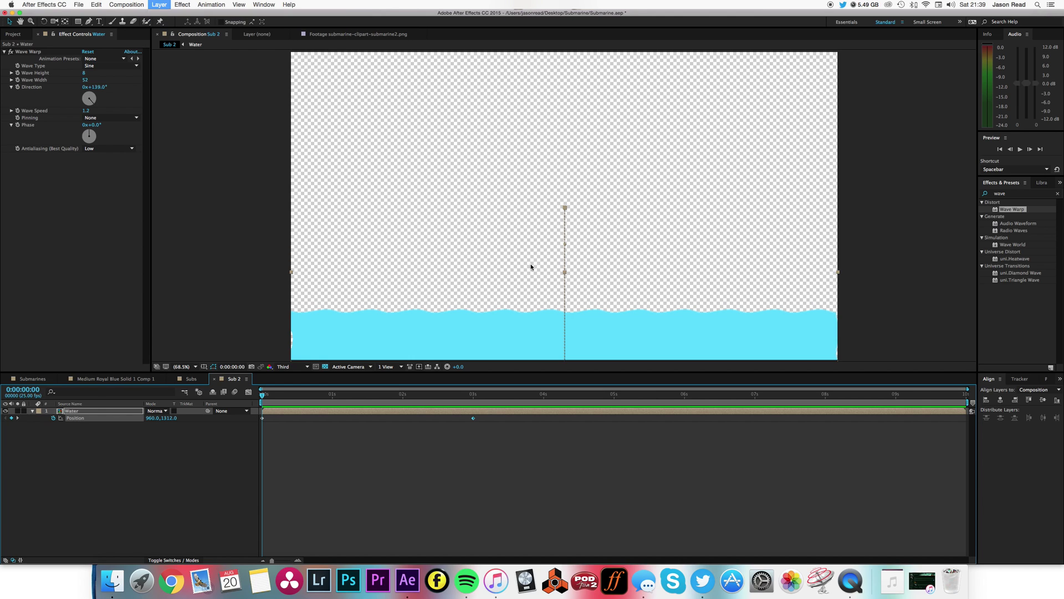
left_click(241, 281)
left_click_drag(45, 220, 36, 189)
left_click(211, 207)
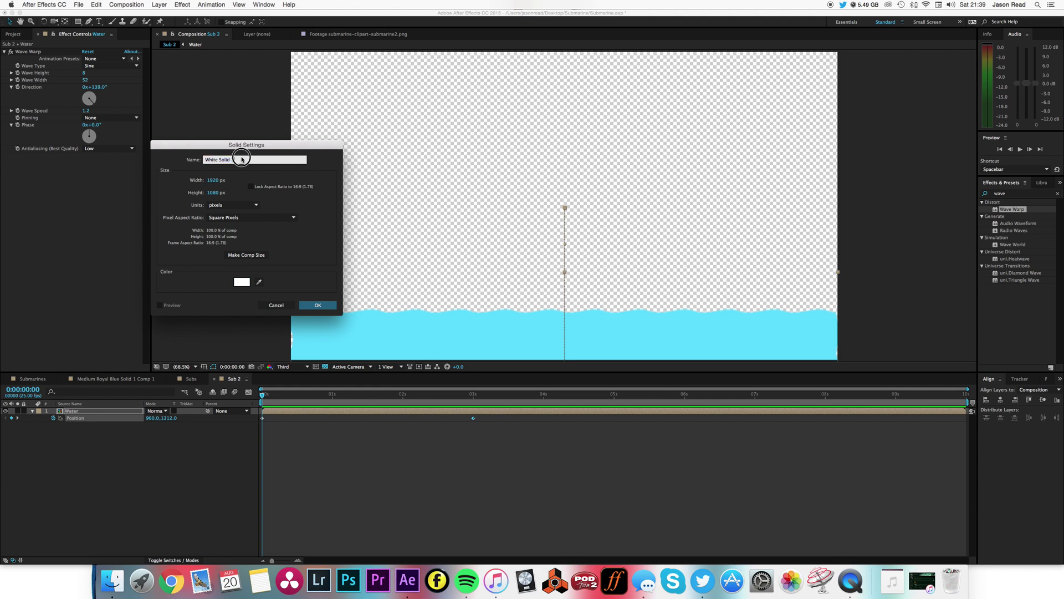
type("Bu")
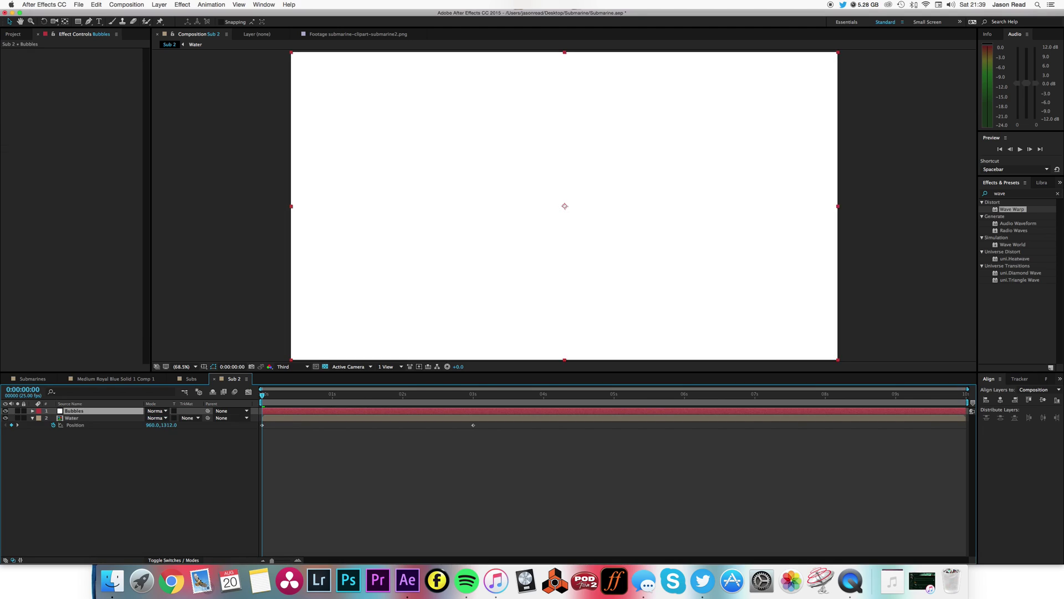
left_click(984, 194)
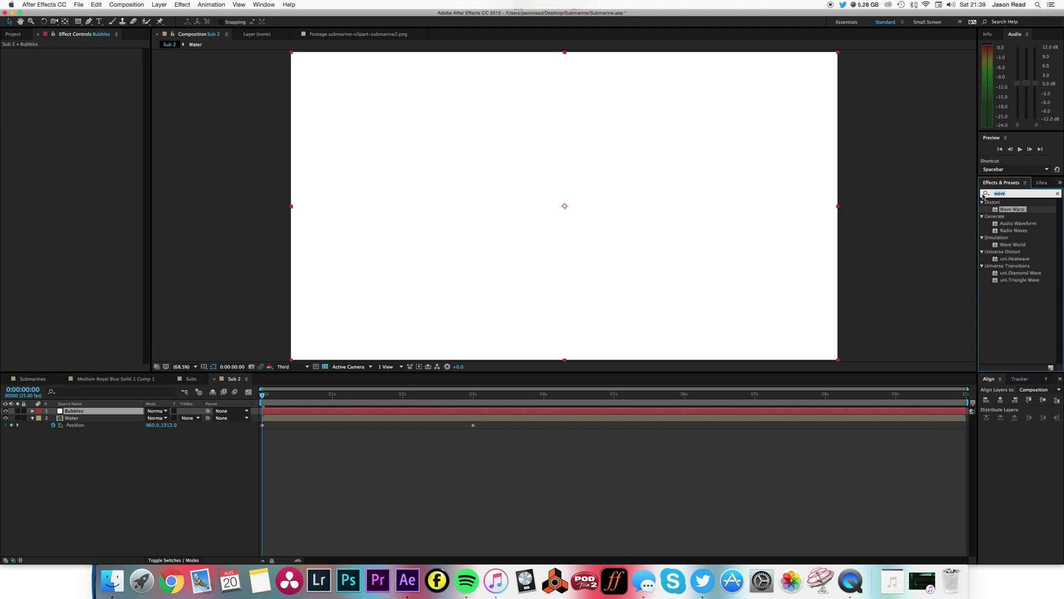
type("bubb")
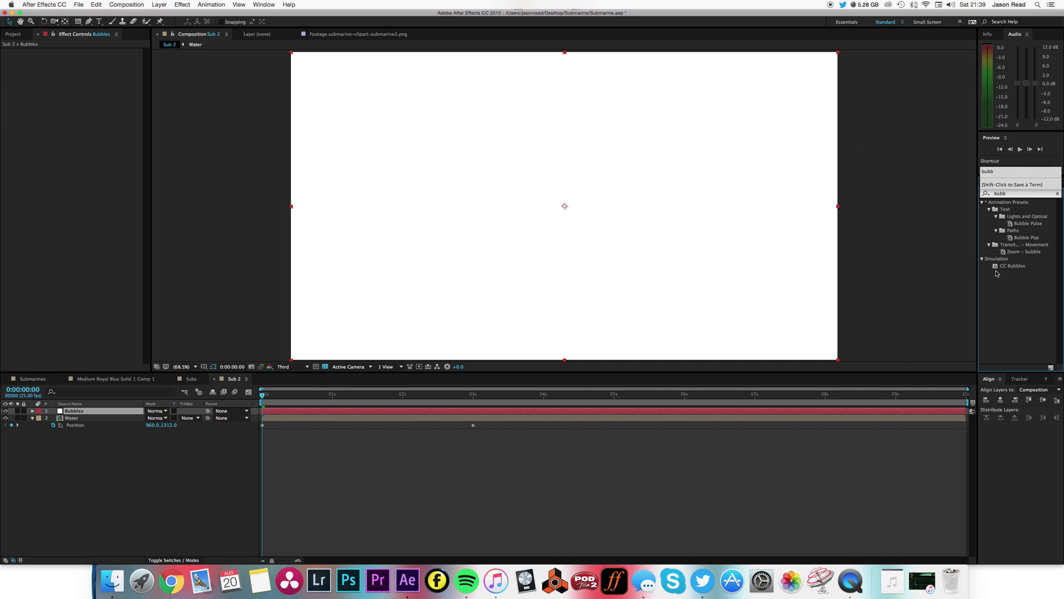
left_click_drag(997, 267, 826, 412)
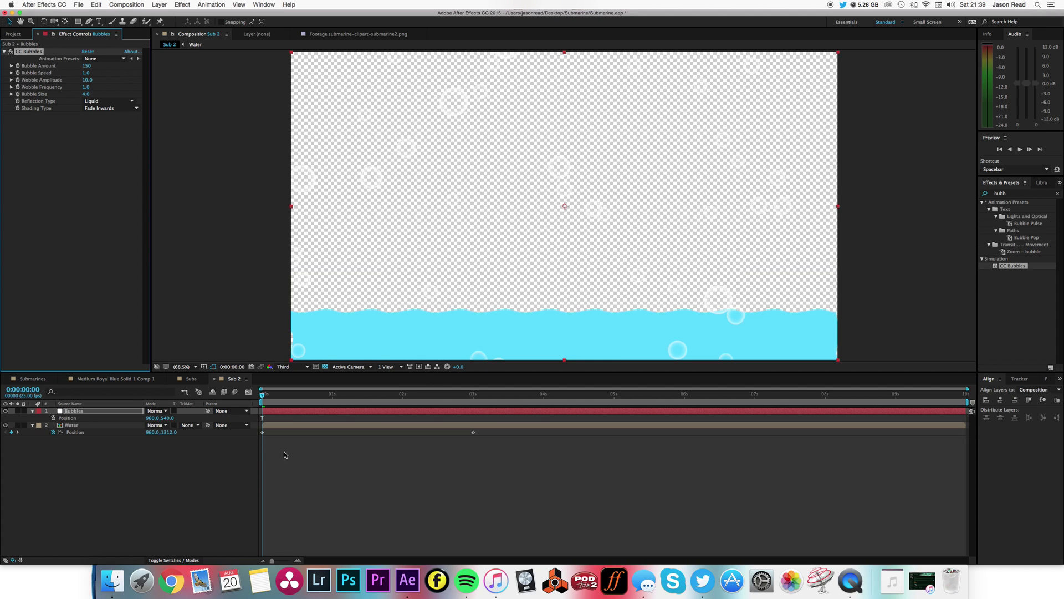
- Lower the Bubbles layer into the water, parent it to Water, and preview
key("p")
left_click(171, 419)
left_click_drag(172, 418, 510, 458)
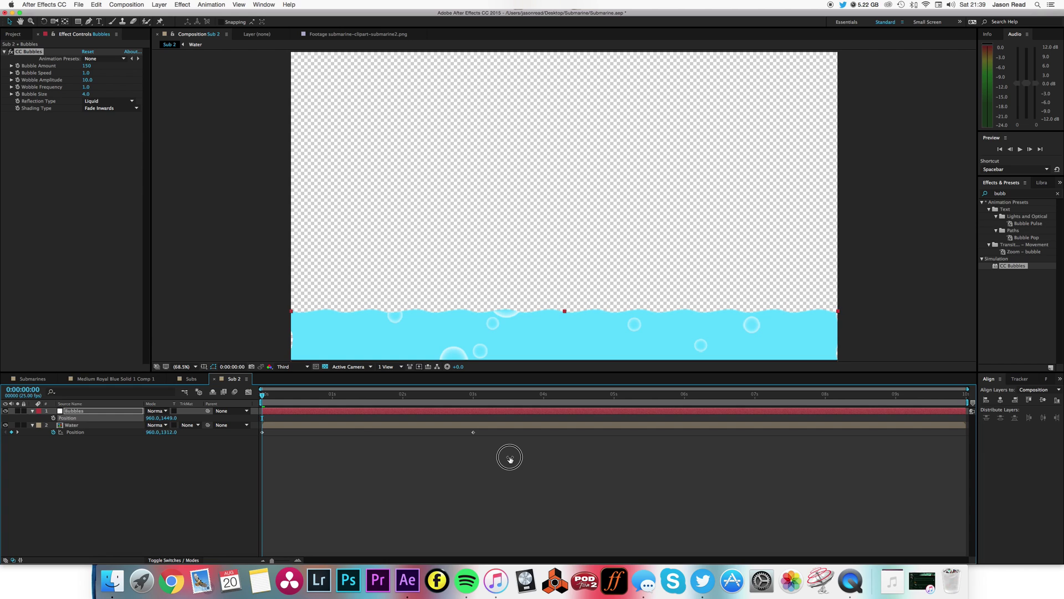
left_click(510, 458)
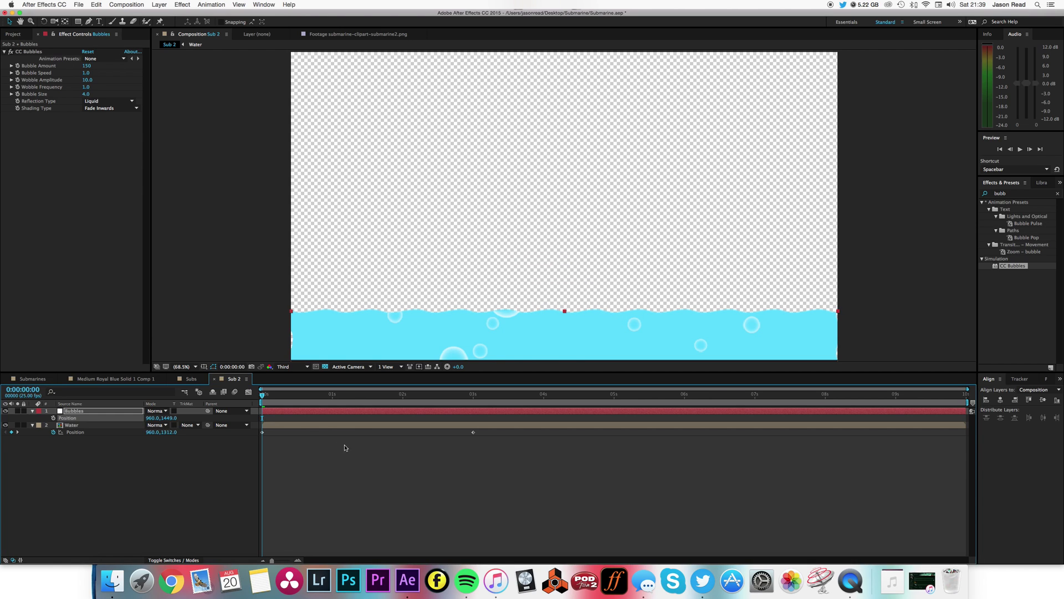
left_click_drag(208, 411, 87, 426)
key("space")
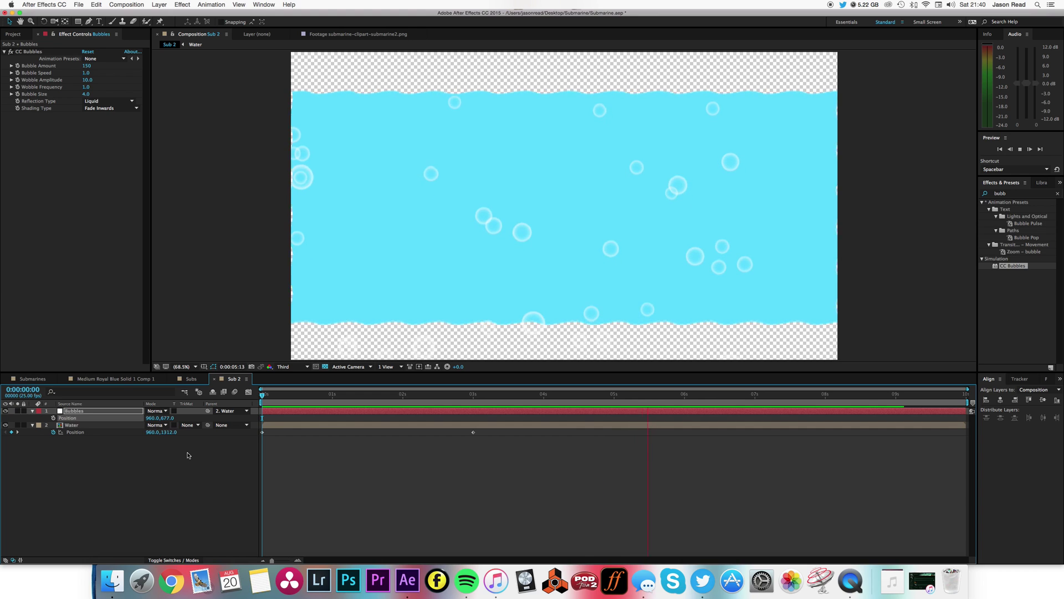
key("space")
left_click(263, 395)
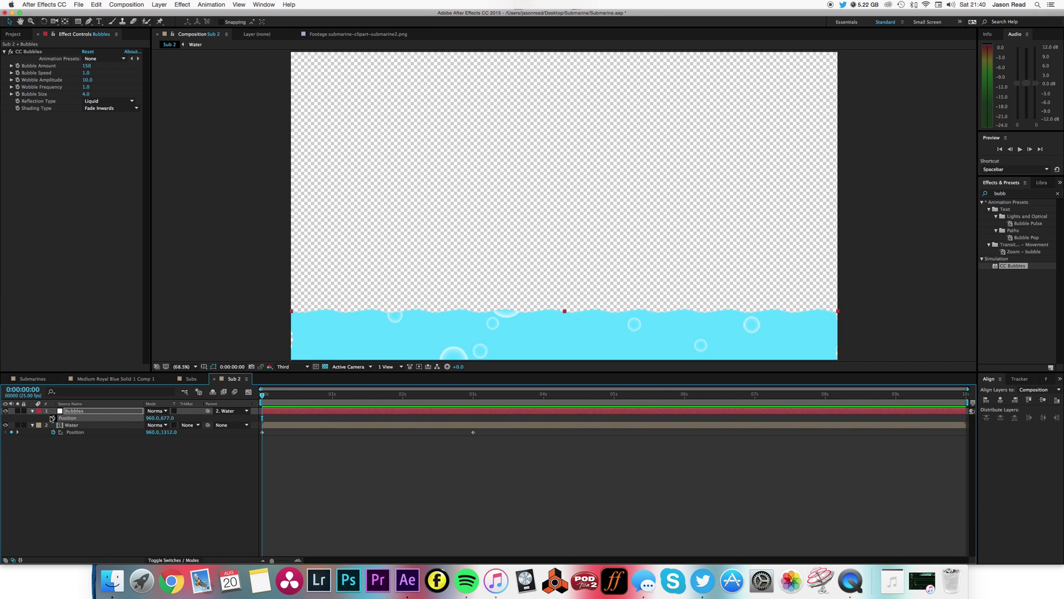
left_click(33, 413)
left_click(331, 487)
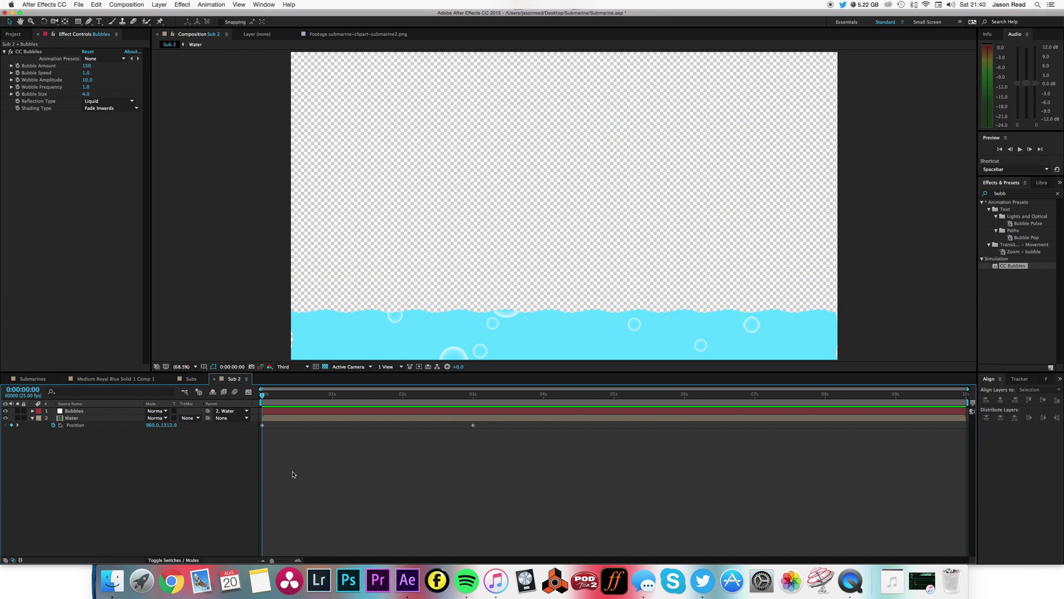
- Add submarine9-1.png to Sub 2 and scale it to 66%
left_click(13, 35)
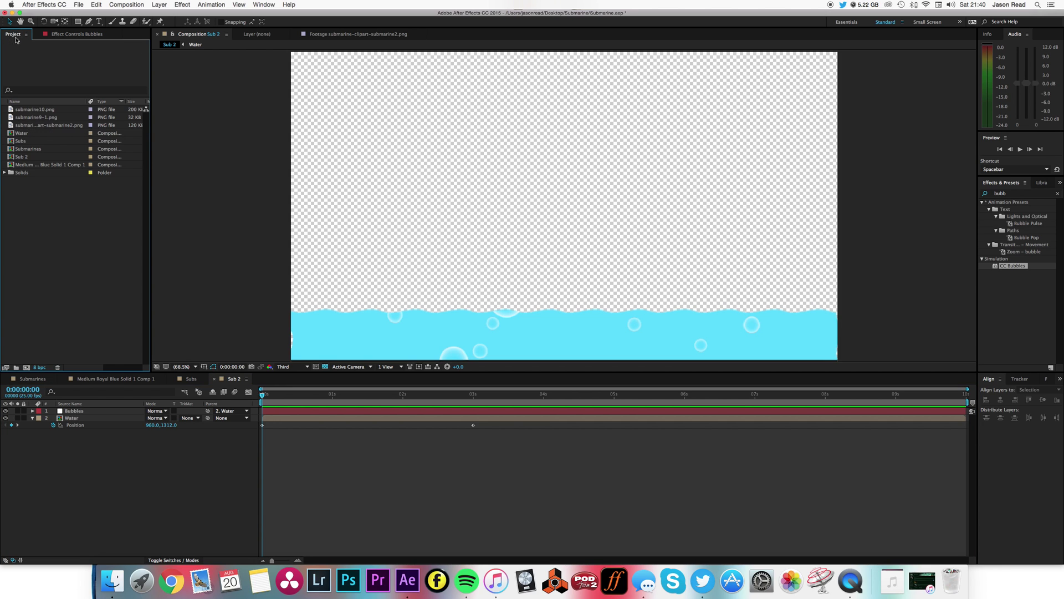
left_click(66, 172)
left_click(43, 178)
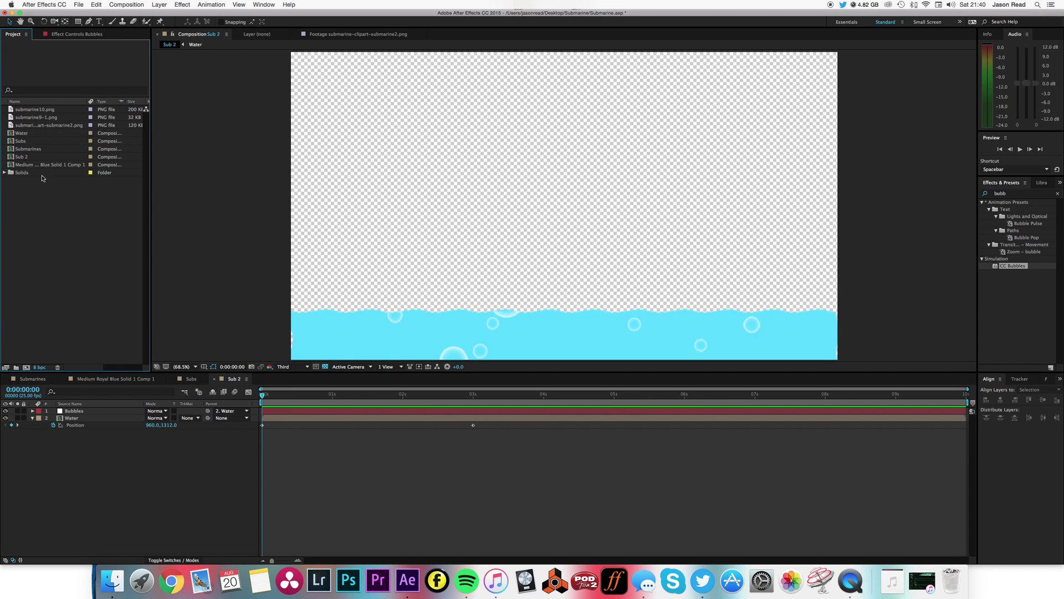
left_click(14, 119)
left_click_drag(16, 118, 256, 218)
key("s")
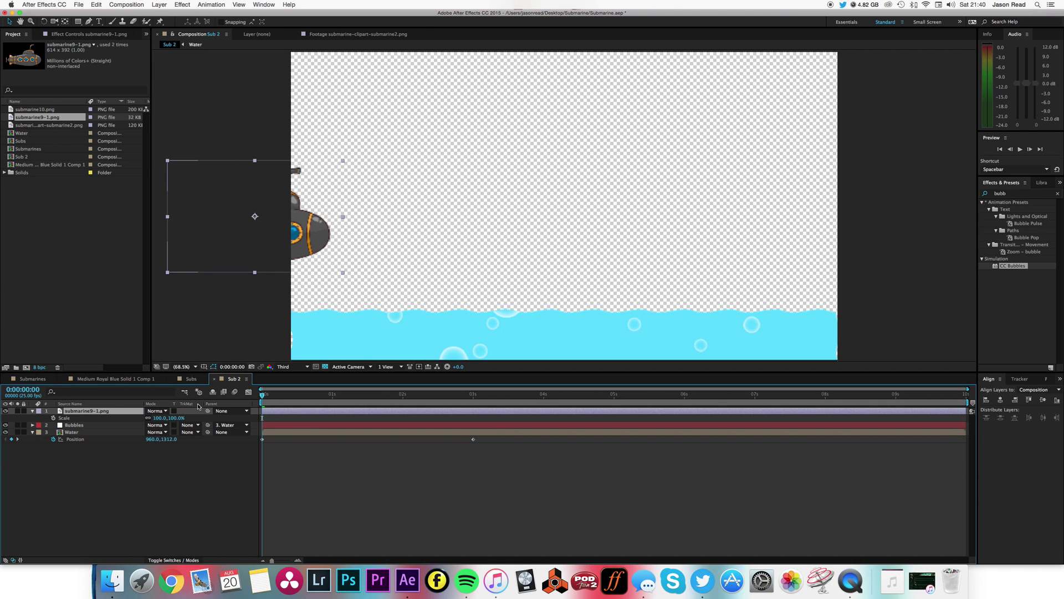
left_click_drag(161, 419, 142, 419)
- Keyframe submarine9-1's Position from -127, 376.5 to 2104, 376.5 at 3 s
left_click_drag(344, 395, 327, 410)
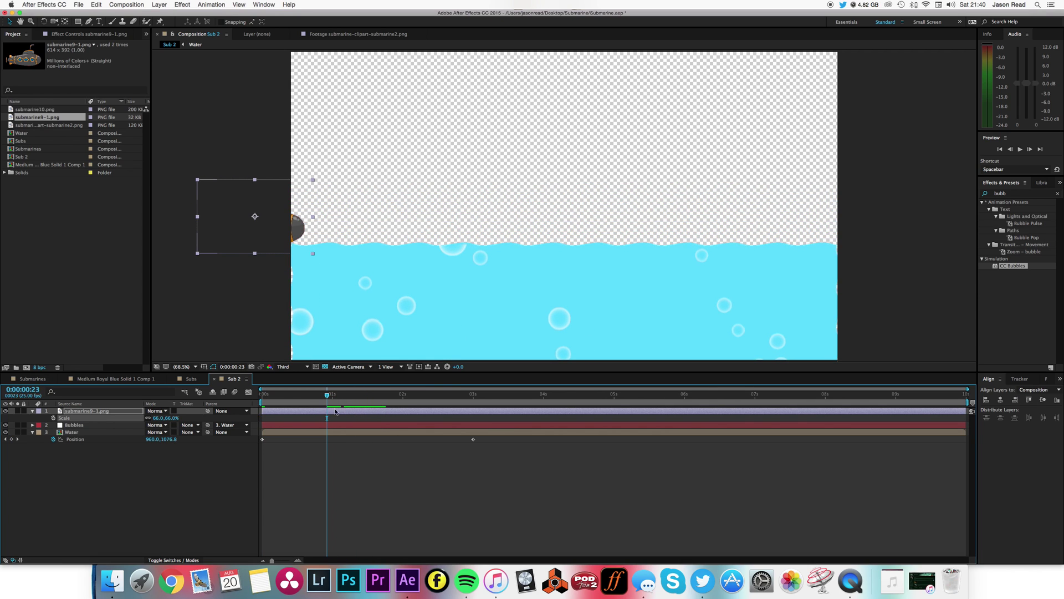
key("p")
left_click(54, 418)
left_click_drag(359, 398, 473, 395)
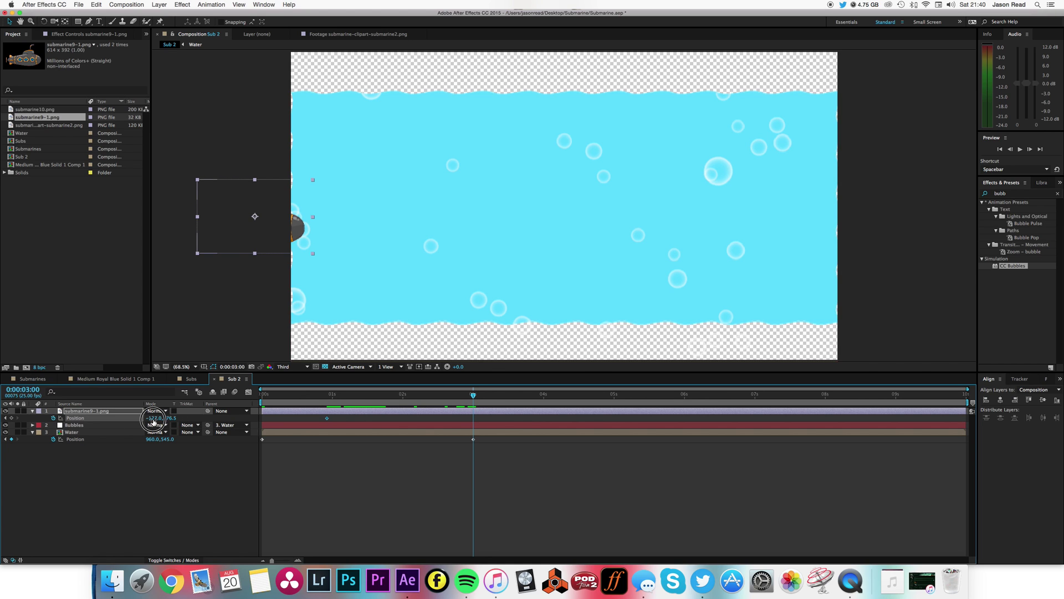
left_click_drag(153, 420, 273, 425)
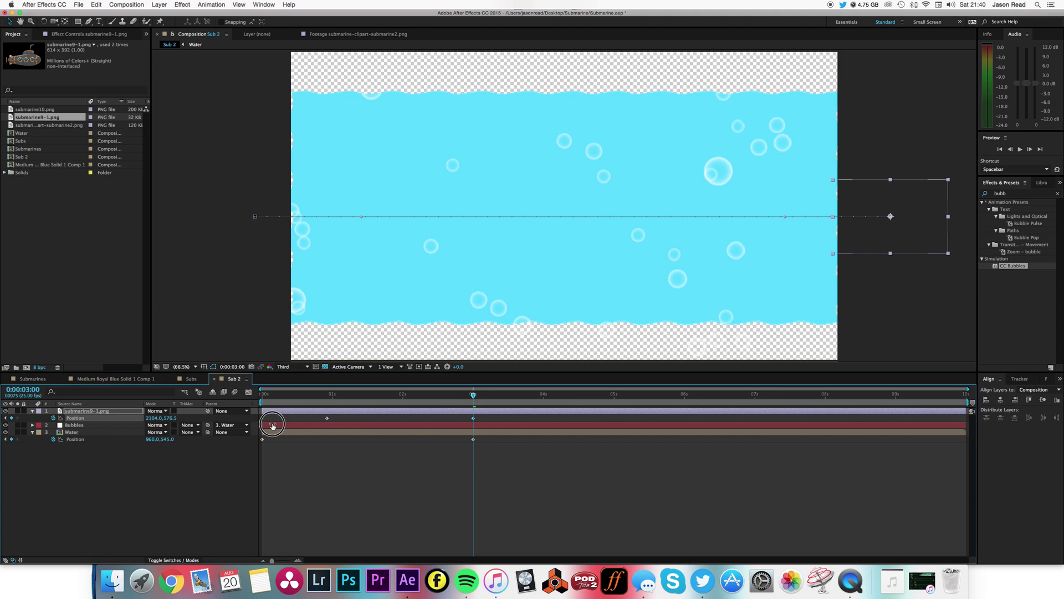
- Add submarine10.png to Sub 2 and scale it to 51%
left_click(37, 113)
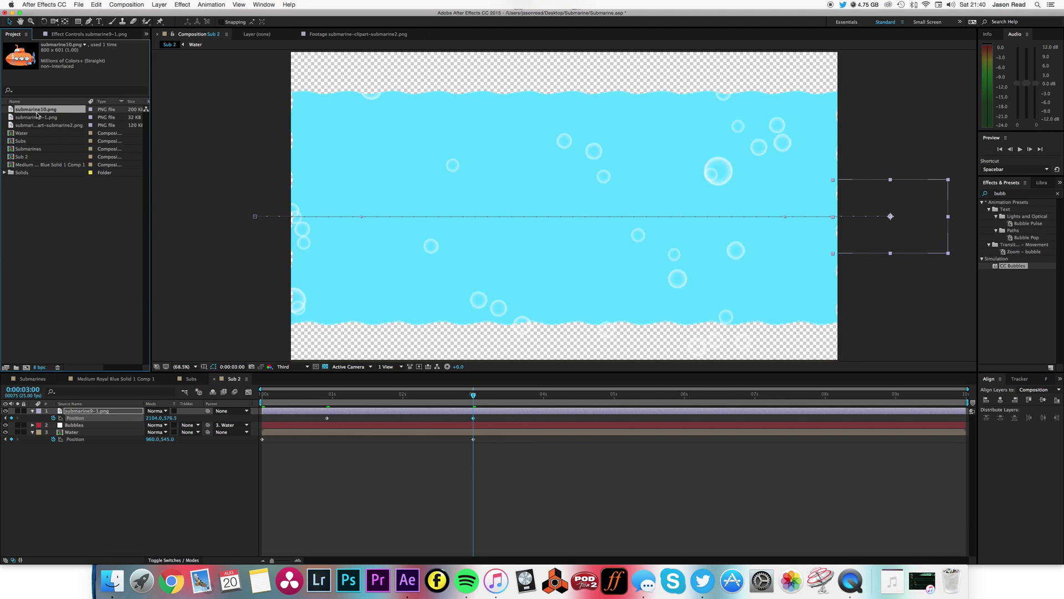
left_click_drag(16, 114, 177, 412)
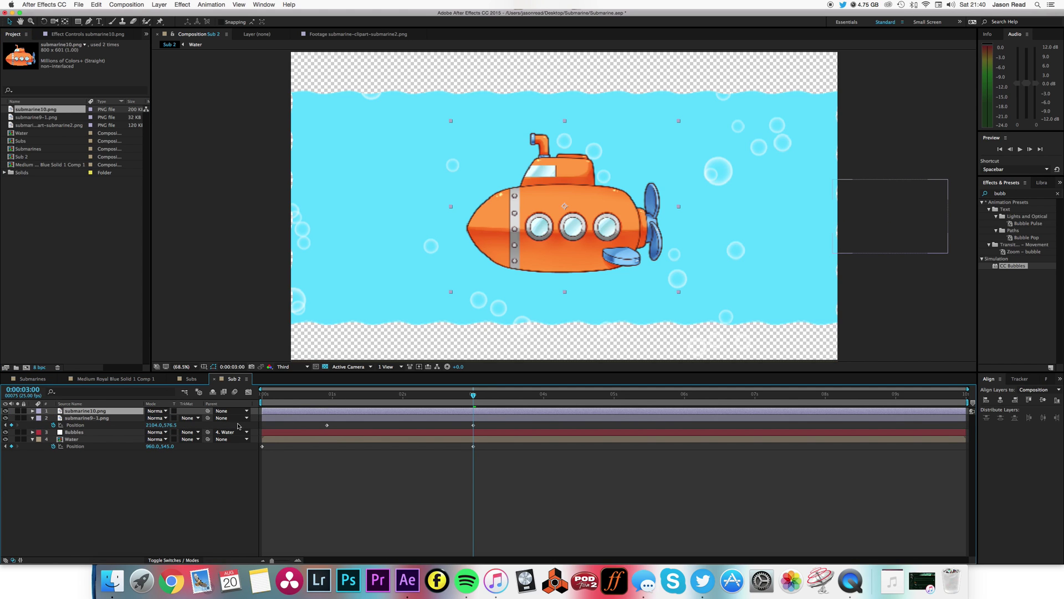
key("s")
left_click_drag(159, 420, 143, 426)
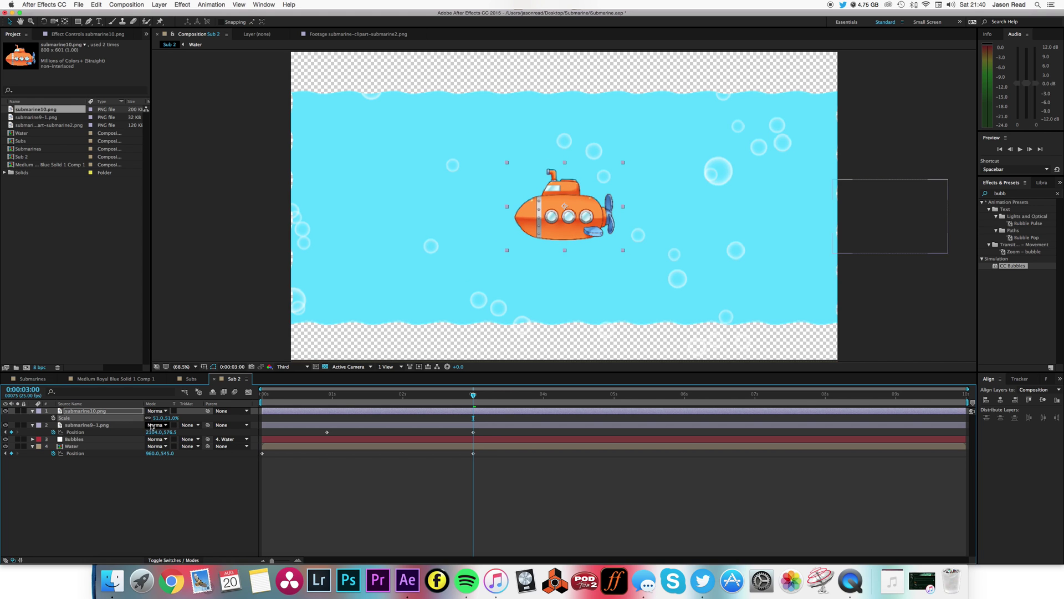
- Keyframe submarine10's Position from 2117, 712 to -203.6, 712 at 3 s
mouse_move(346, 402)
left_mouse_down()
mouse_move(261, 403)
mouse_move(325, 401)
left_mouse_up()
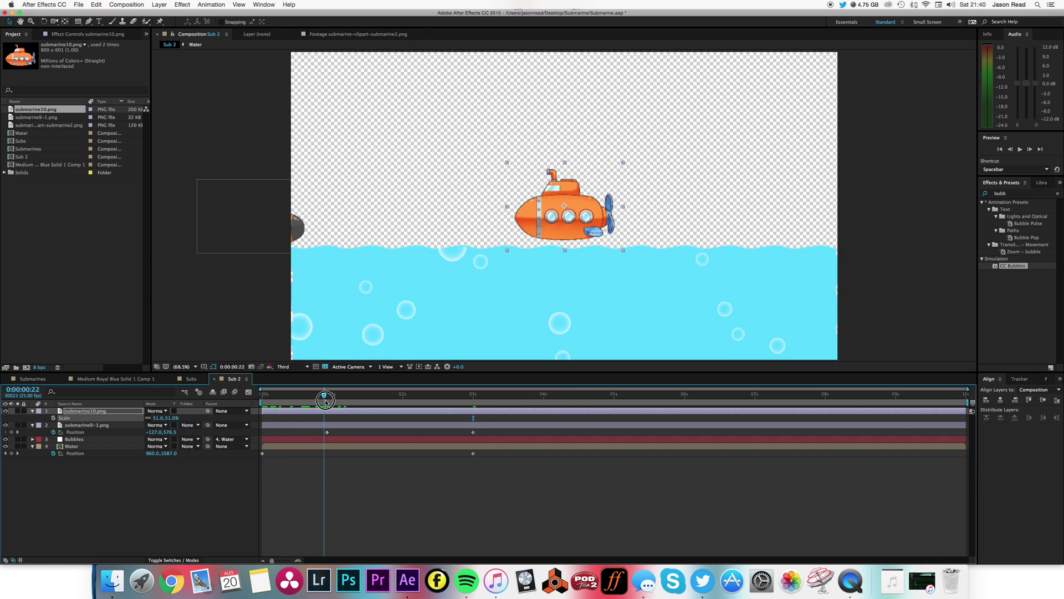
key("p")
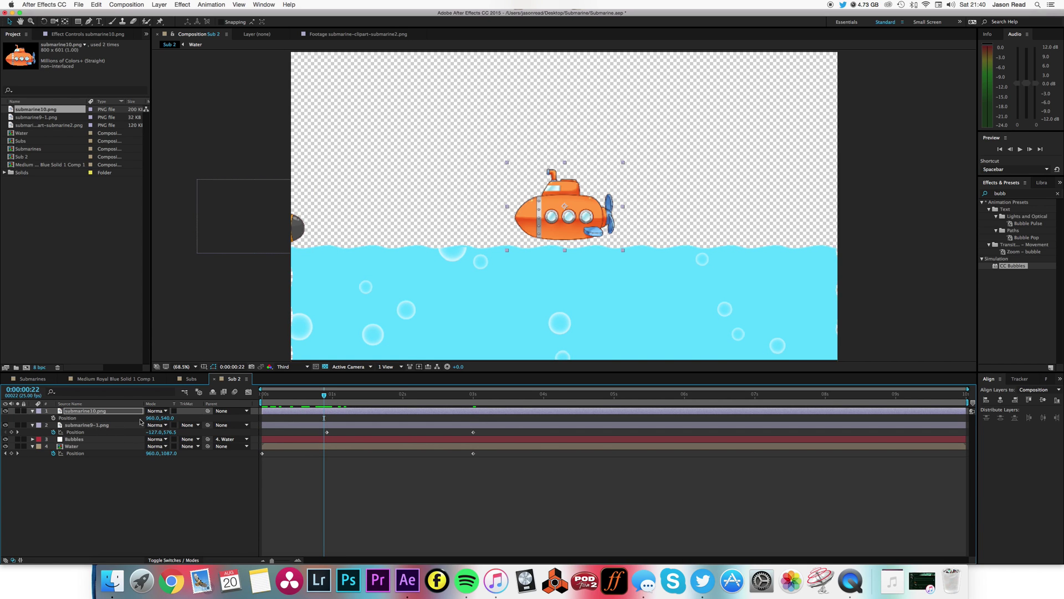
left_click_drag(153, 417, 646, 433)
left_click_drag(169, 419, 239, 425)
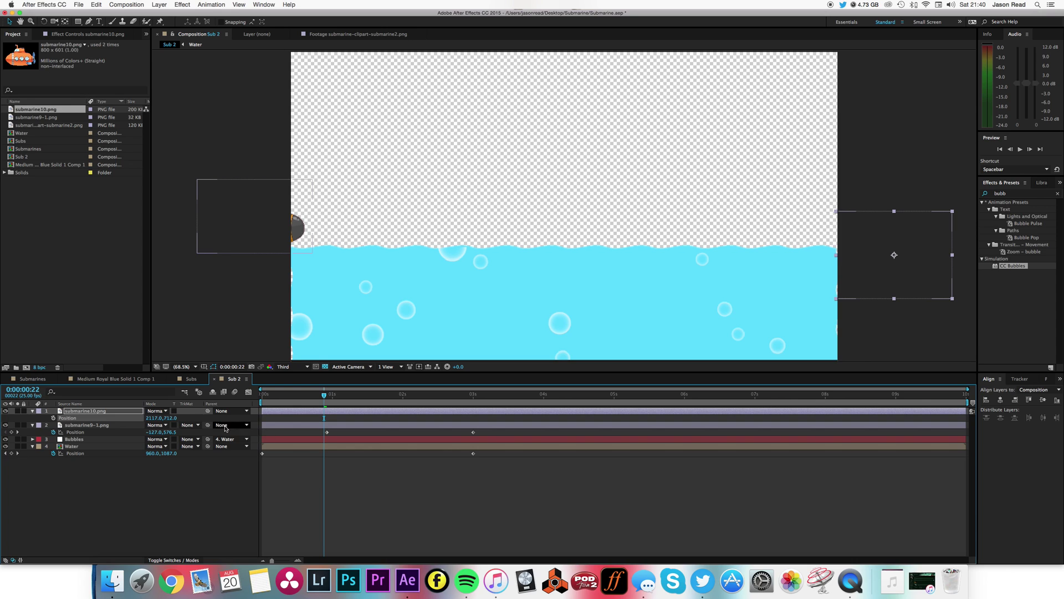
left_click_drag(427, 398, 474, 404)
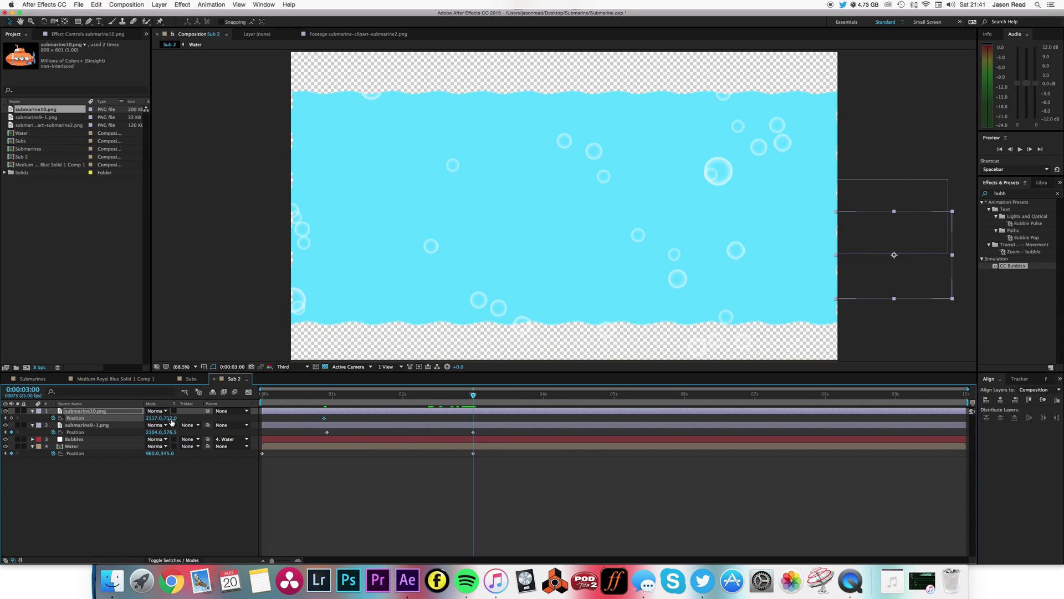
left_click_drag(158, 421, 66, 425)
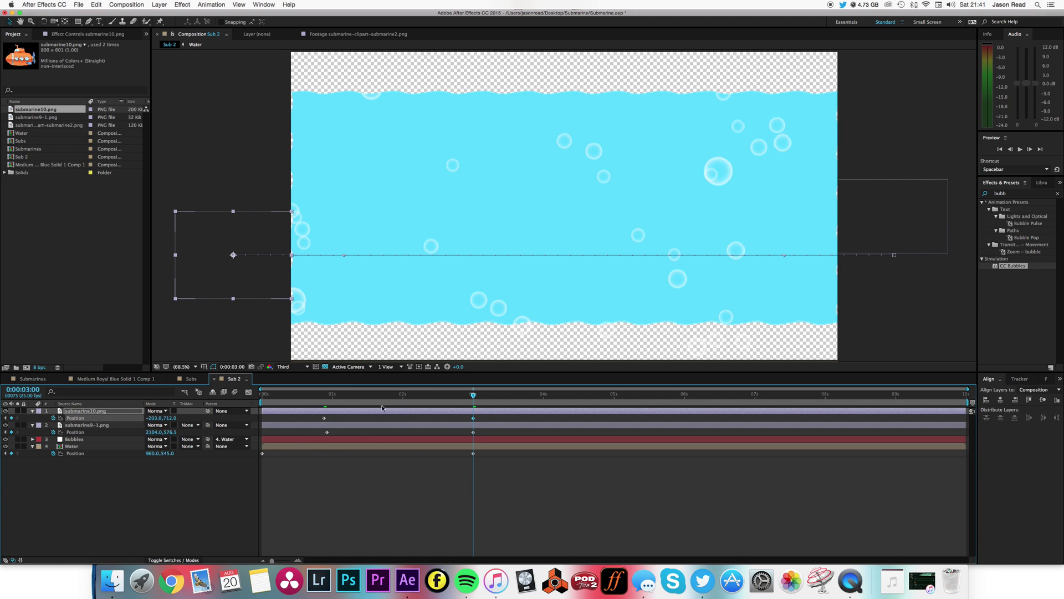
mouse_move(382, 397)
left_mouse_down()
mouse_move(361, 398)
mouse_move(403, 399)
left_mouse_up()
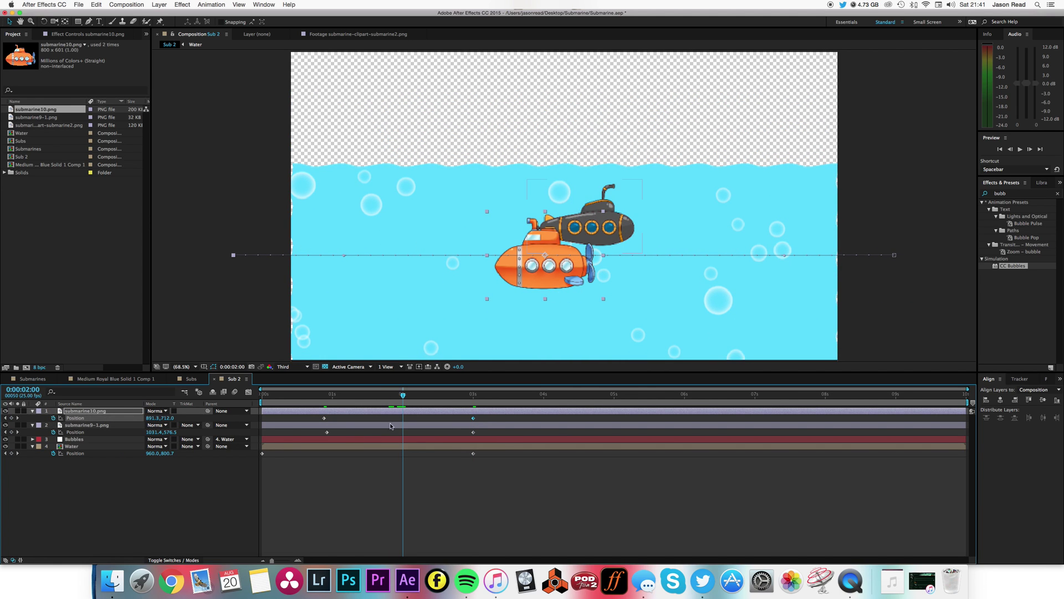
- Raise submarine9-1's route higher in the water and fit the composition in the viewer
left_click(77, 431)
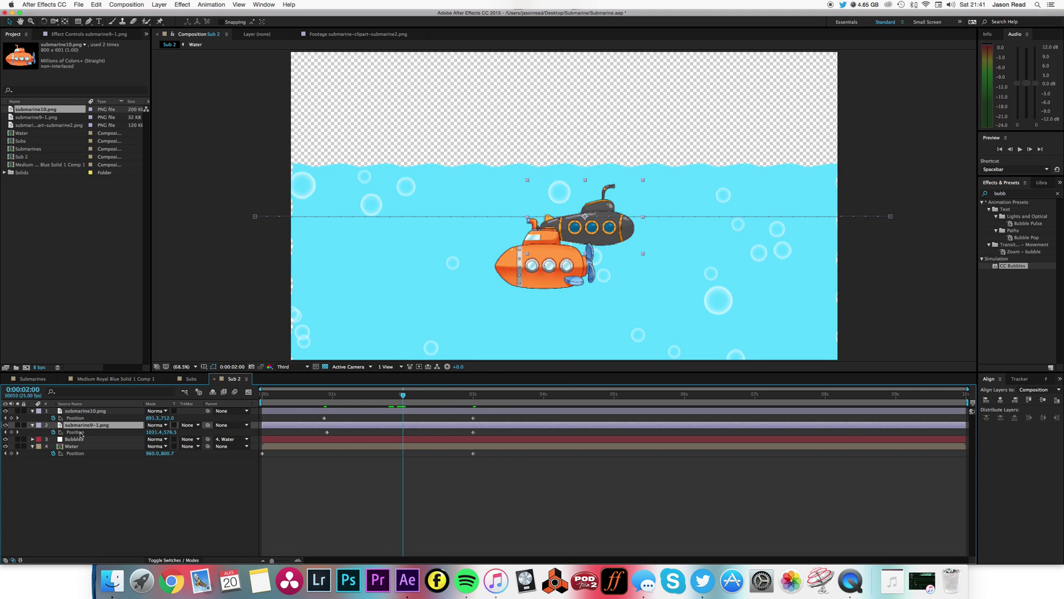
left_click_drag(254, 217, 260, 198)
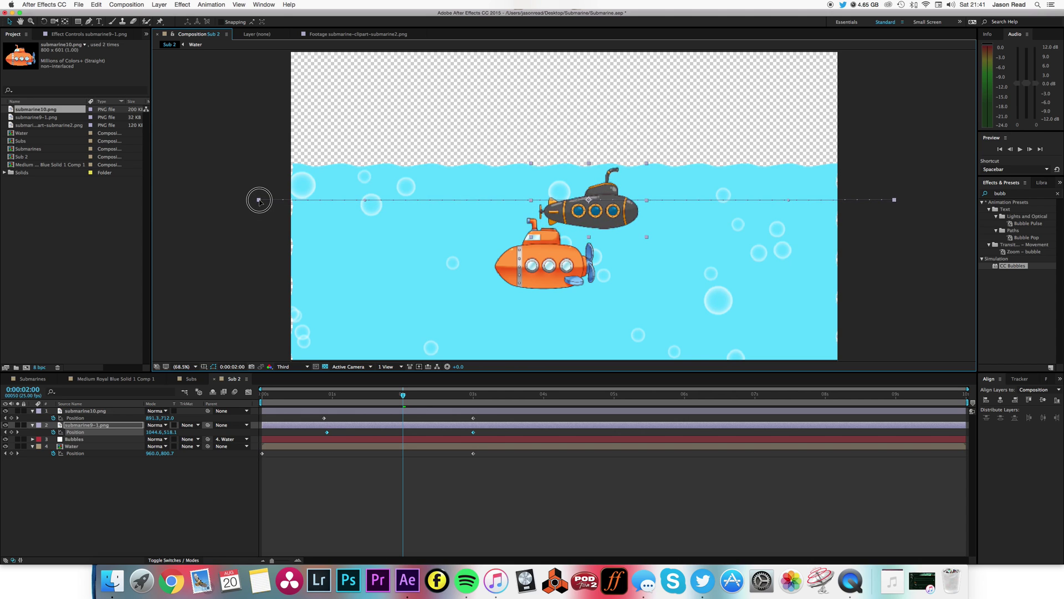
scroll(565, 216, "up", 8)
left_click(196, 367)
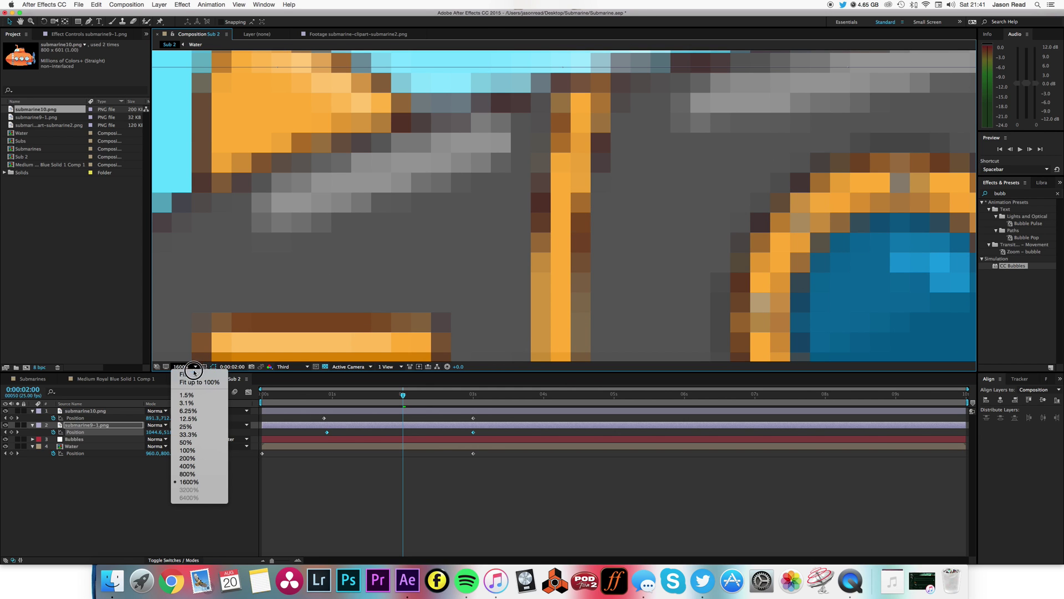
left_click(197, 378)
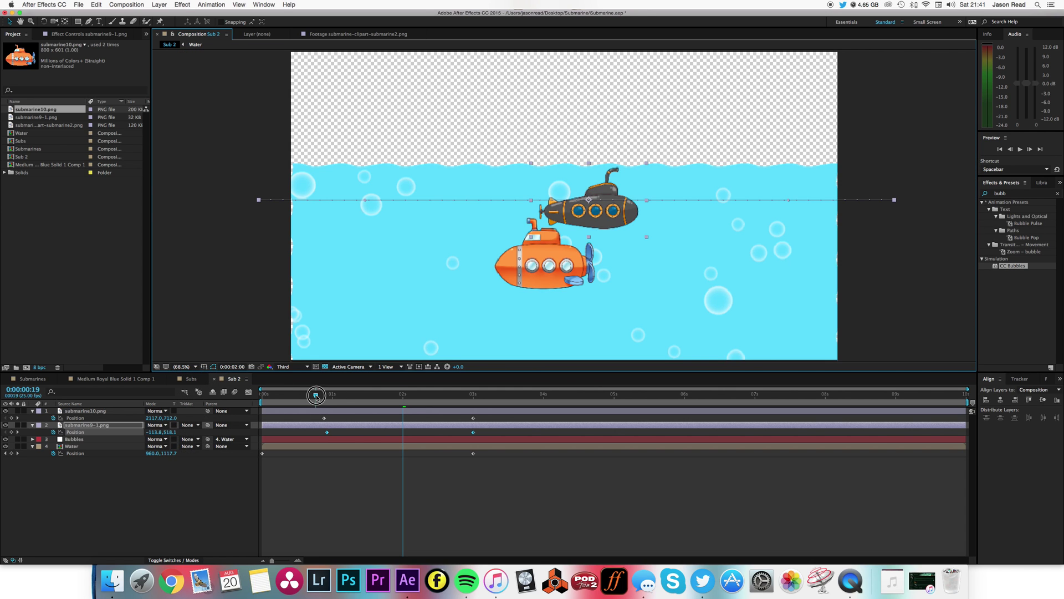
- Move both submarines' end Position keyframes later to about 4 s, and preview
key("space")
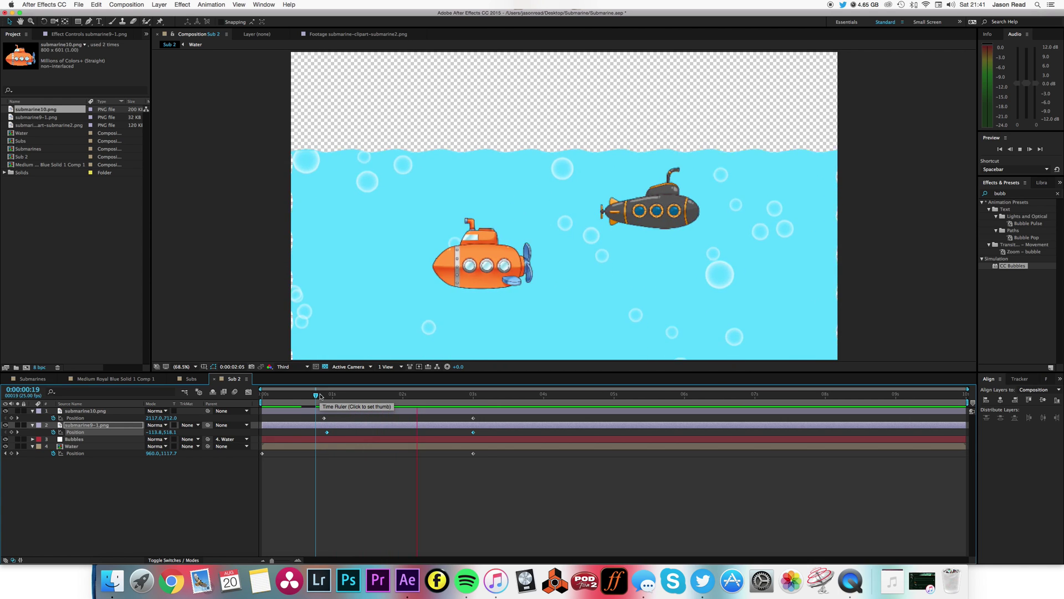
key("space")
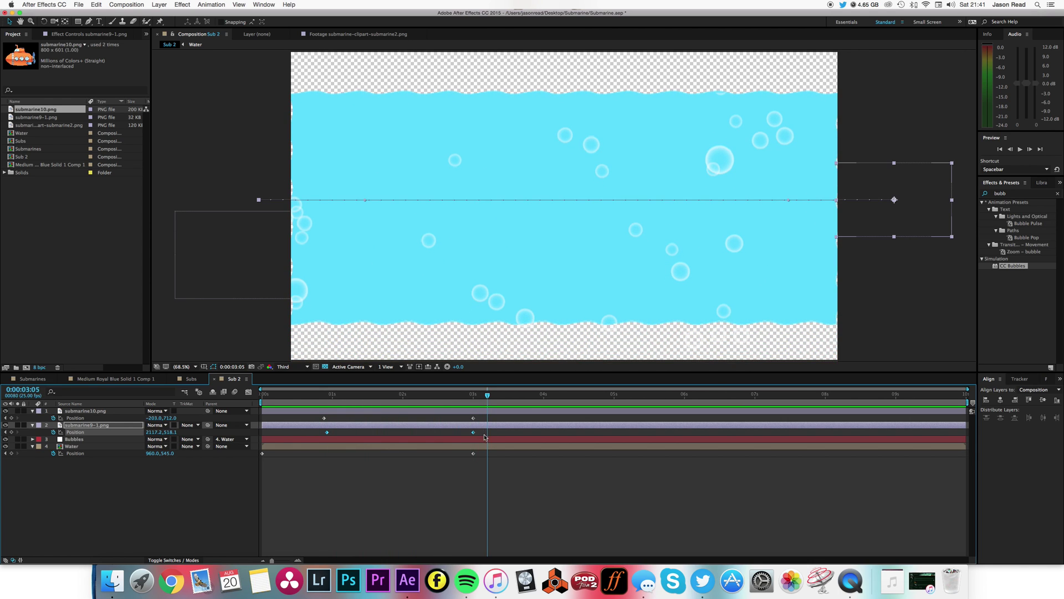
left_click_drag(485, 436, 541, 425)
left_click(320, 400)
key("space")
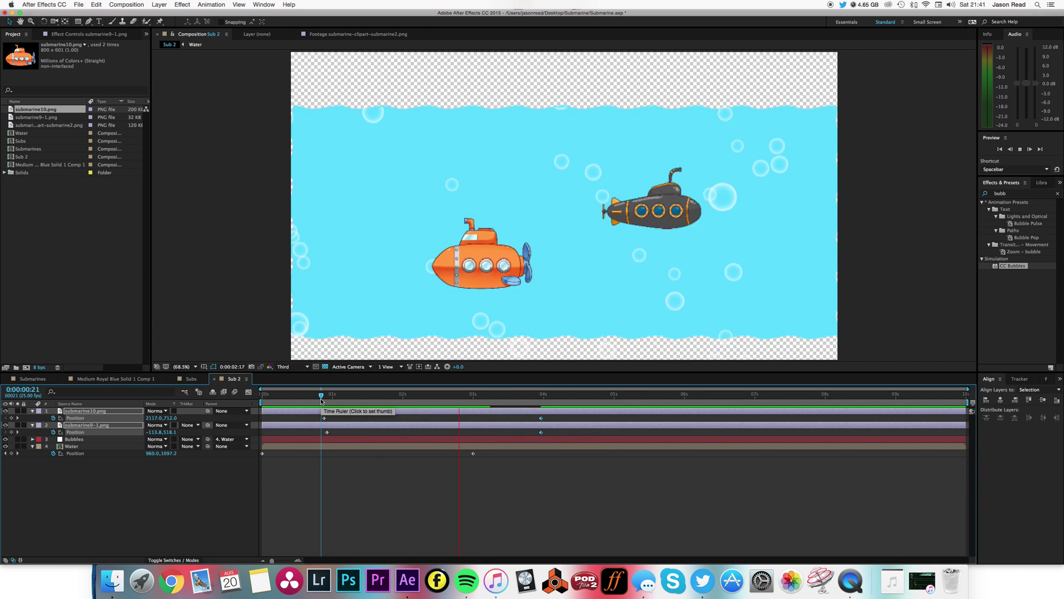
key("space")
- Add the yellow submarine-clipart-submarine2.png artwork to Sub 2 and show its scale
left_click(69, 220)
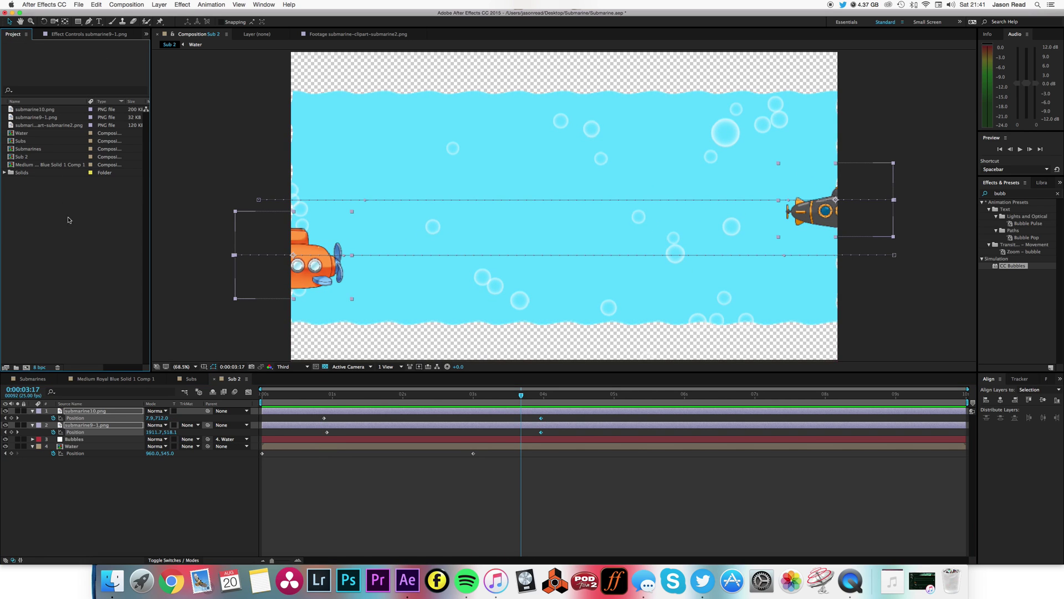
left_click_drag(9, 126, 361, 209)
key("s")
key("slash")
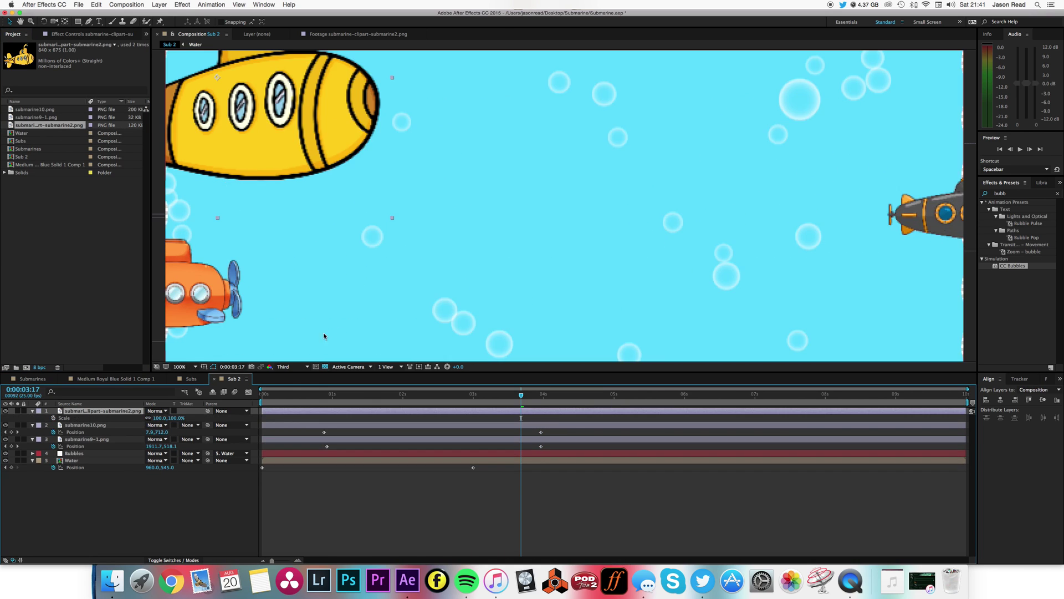
- Scale the yellow submarine down to 41% and fit the composition in the viewer
left_click_drag(160, 420, 138, 423)
left_click(195, 367)
left_click(195, 373)
- Keyframe the submarine's Position at 1:04, then move it to the right edge at 2:12
left_click(338, 394)
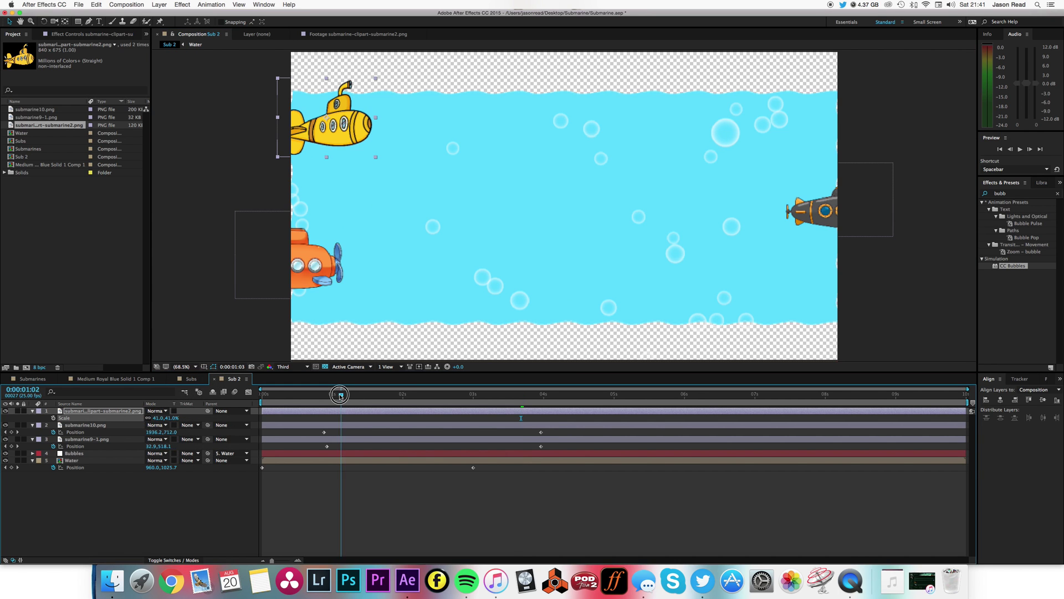
left_click_drag(338, 395, 344, 395)
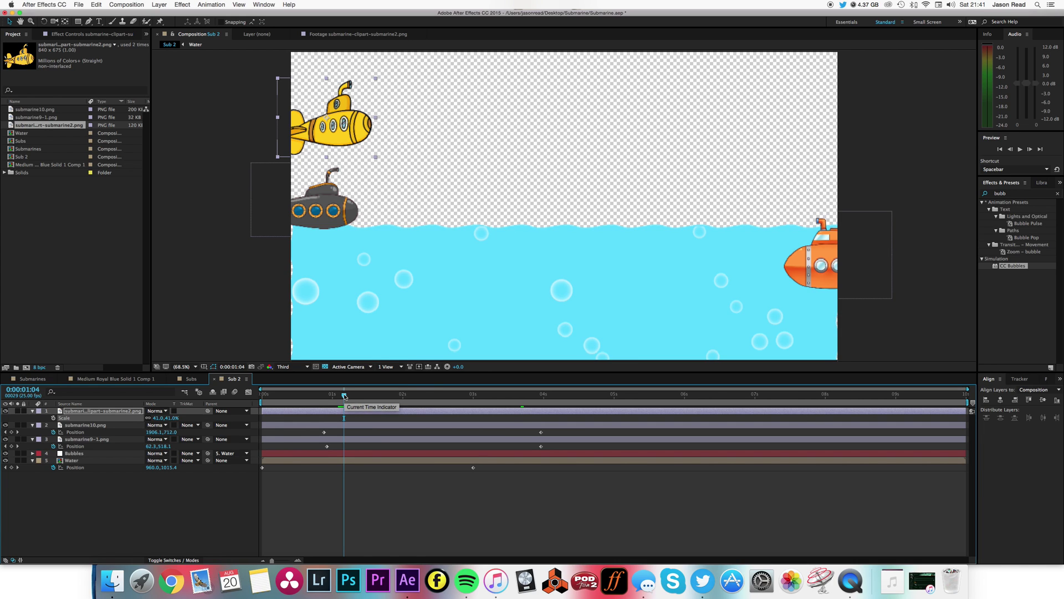
key("p")
left_click(53, 417)
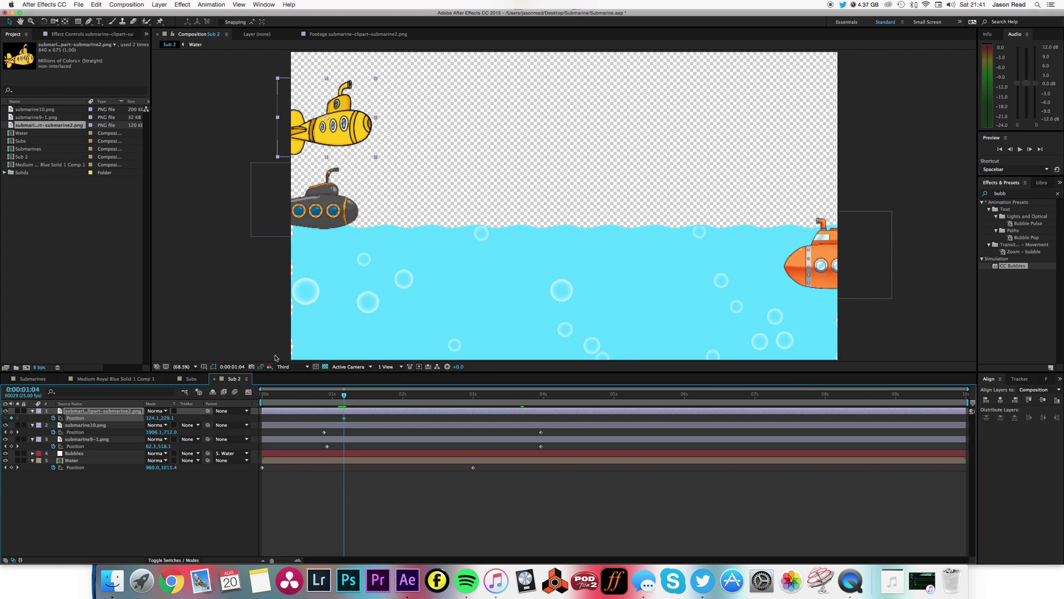
left_click_drag(344, 395, 436, 397)
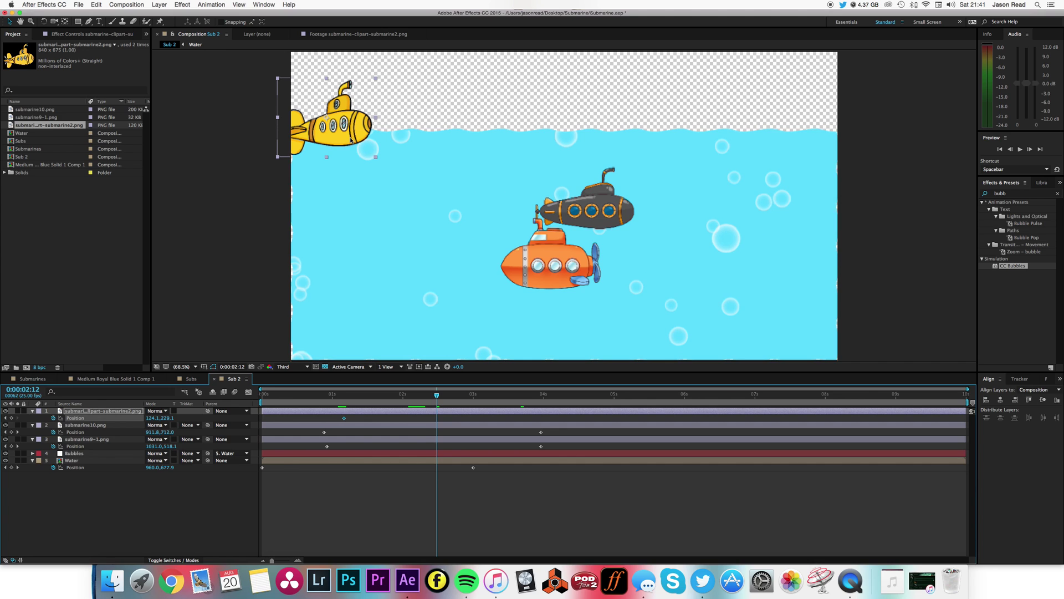
left_click_drag(351, 140, 922, 228)
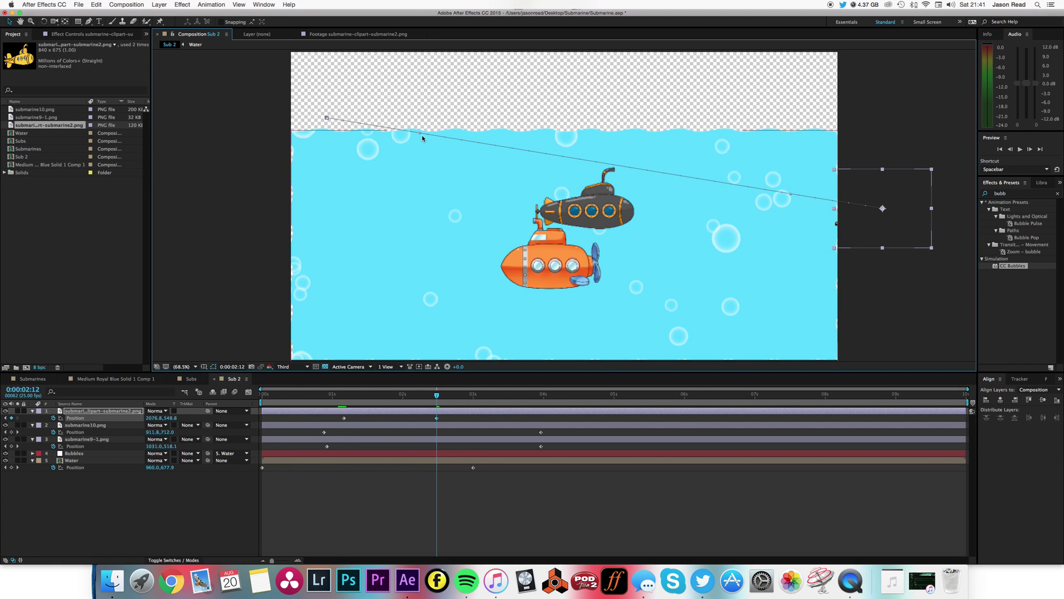
- Bend the motion path into a curve, adjust its end point, and preview the animation
left_click_drag(419, 139, 410, 192)
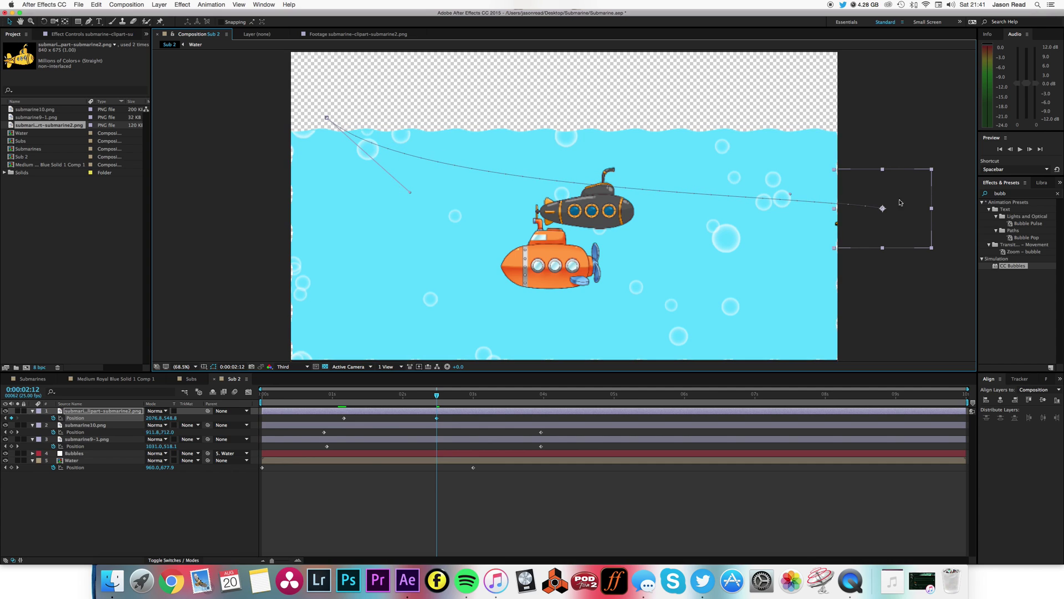
left_click_drag(903, 226, 872, 209)
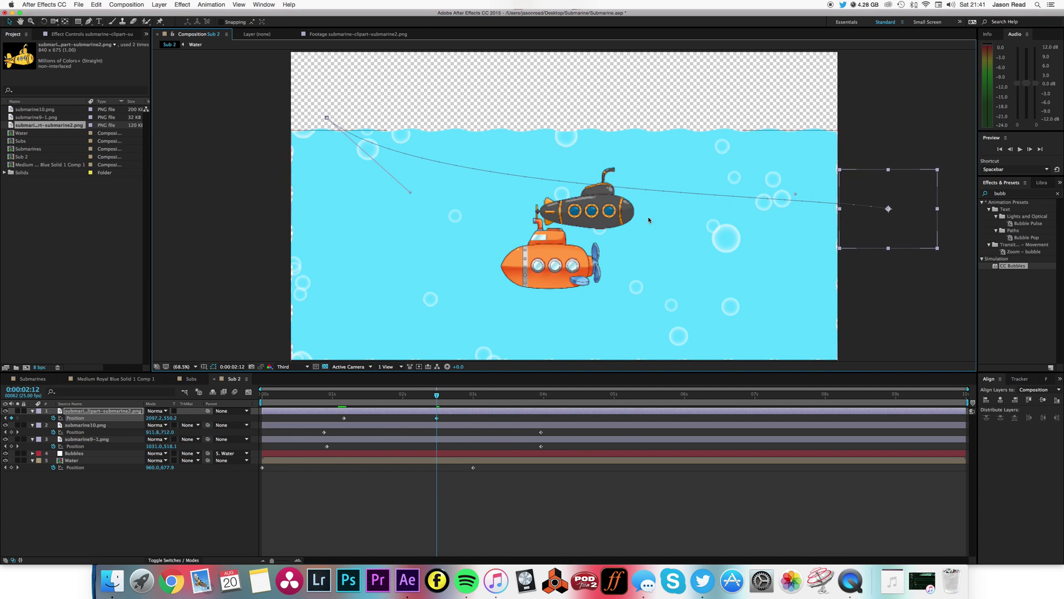
left_click_drag(412, 195, 576, 239)
left_click(307, 391)
key("space")
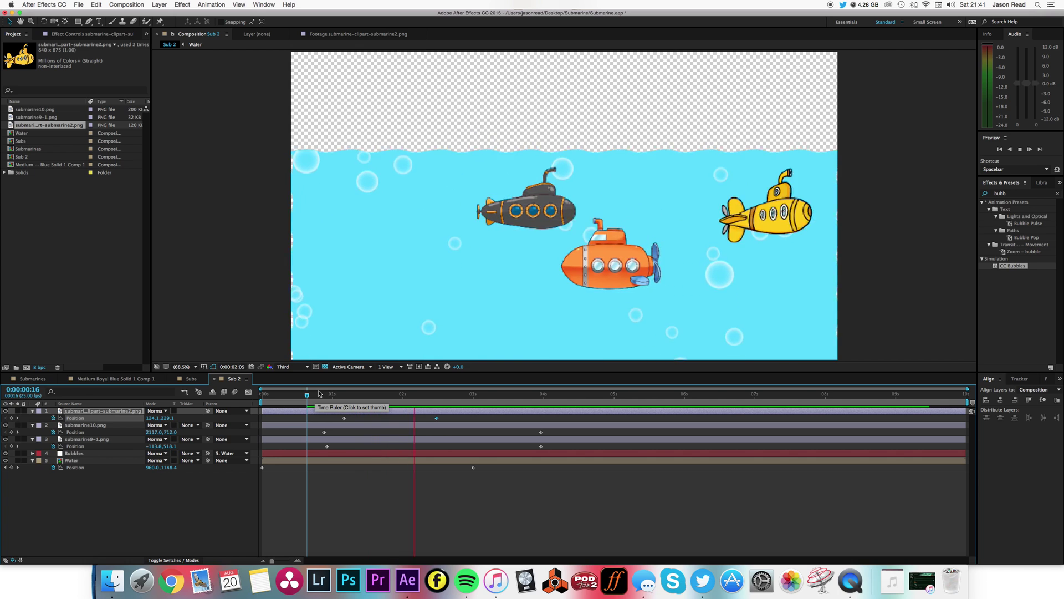
key("space")
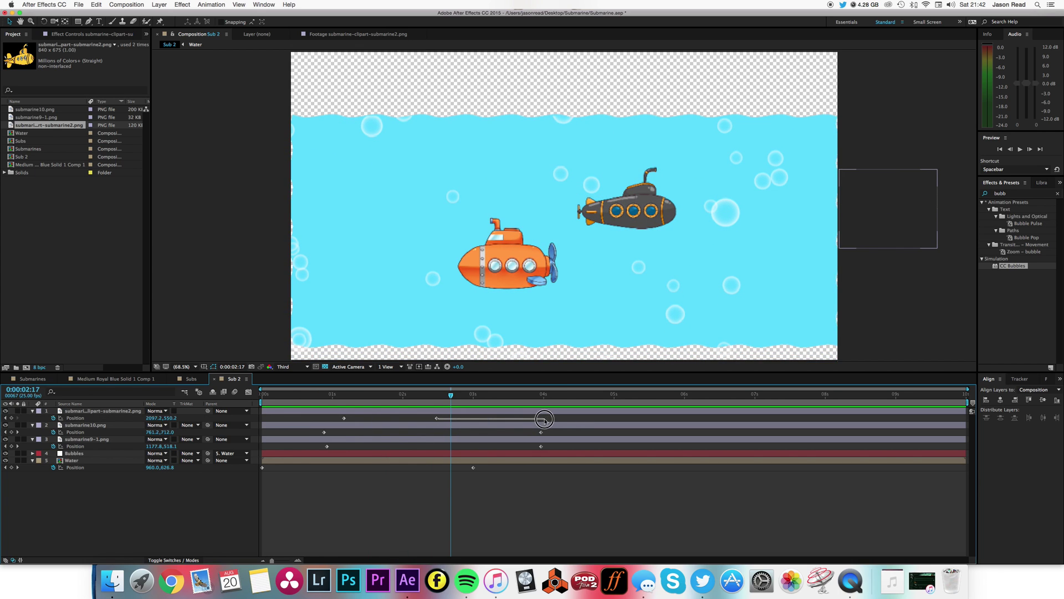
- Shift both of the submarine's Position keyframes later and preview the new timing
left_click_drag(439, 419, 589, 418)
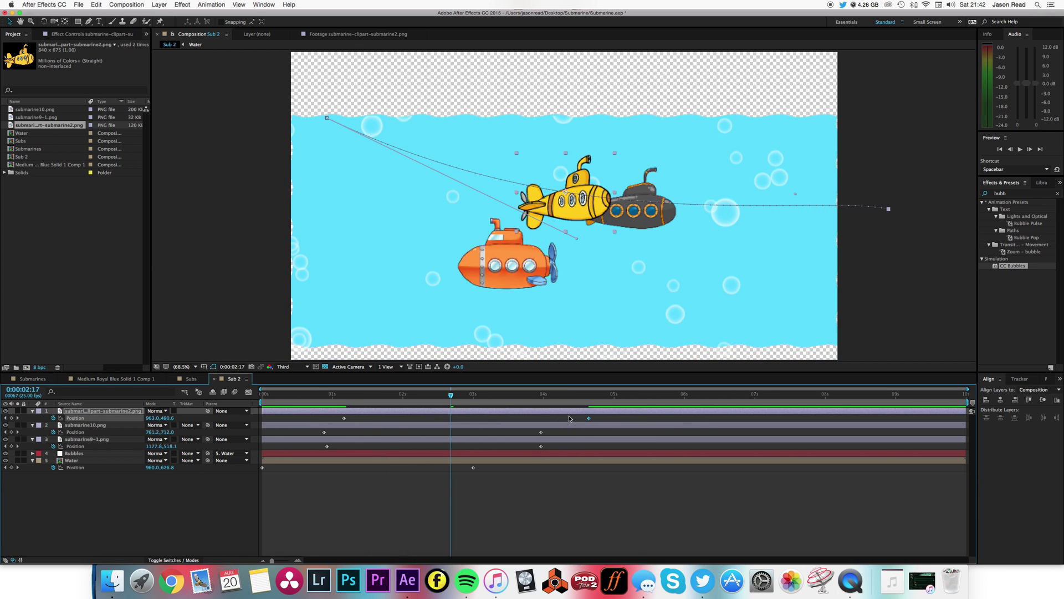
left_click_drag(343, 419, 431, 418)
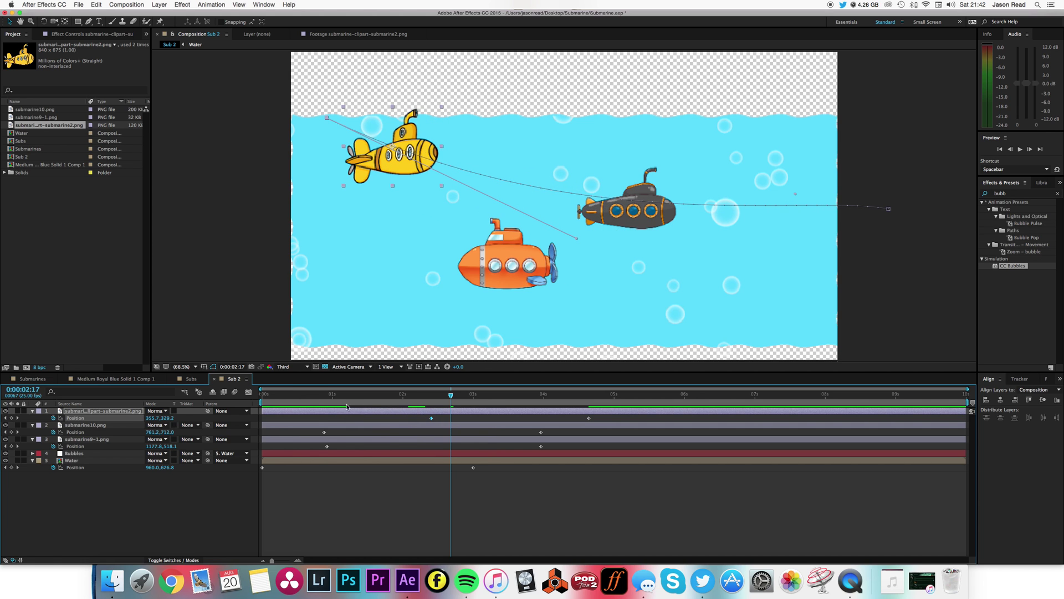
left_click(318, 403)
key("space")
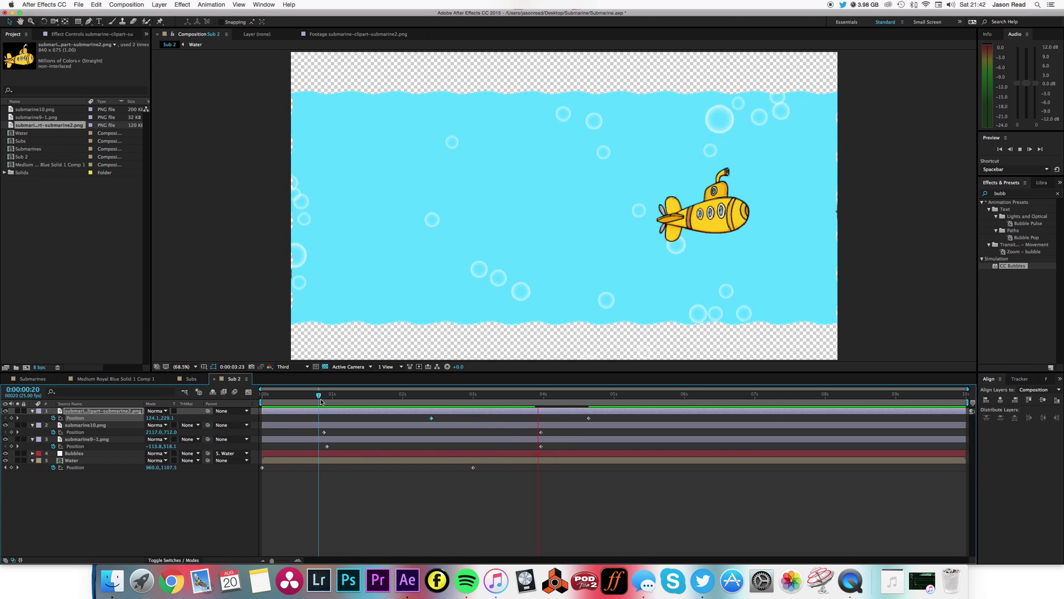
left_click(358, 399)
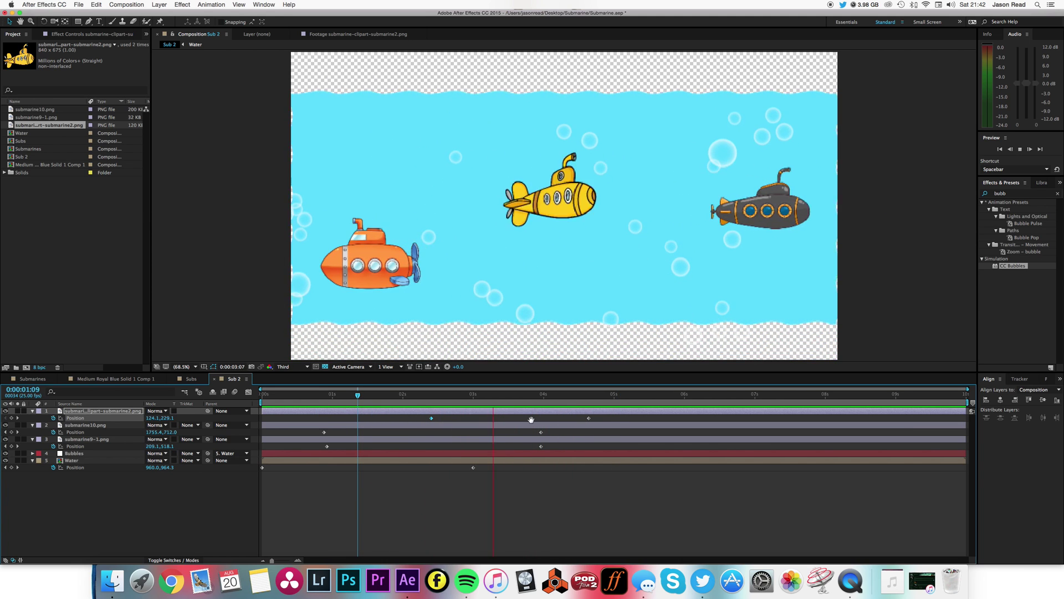
key("space")
- Raise the path's end point and reshape its Bezier curve, then preview and return to the start
left_click_drag(888, 209, 897, 179)
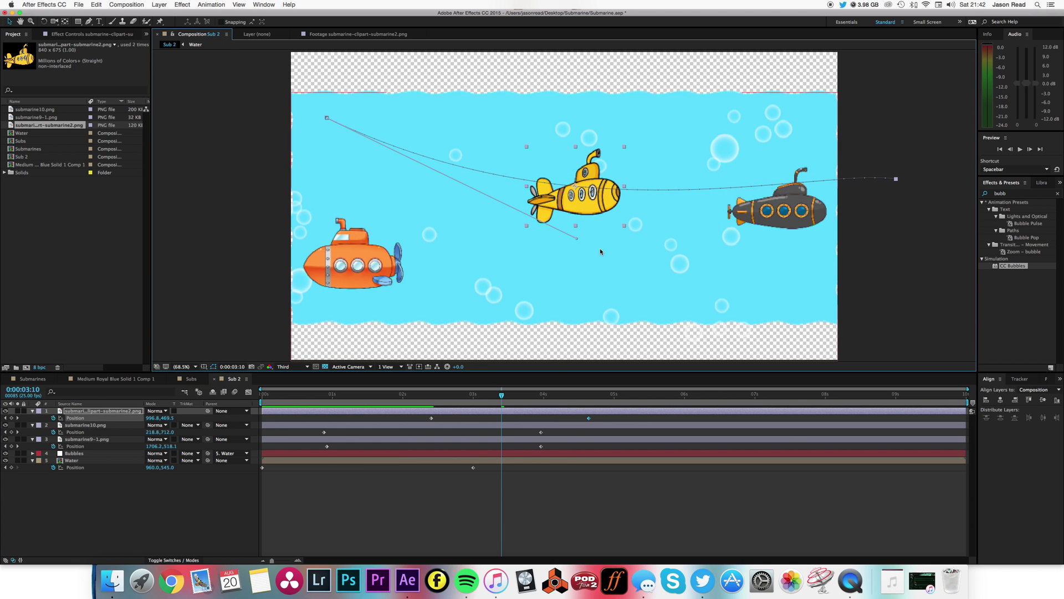
left_click_drag(577, 240, 565, 208)
left_click_drag(324, 116, 298, 113)
left_click_drag(532, 200, 436, 213)
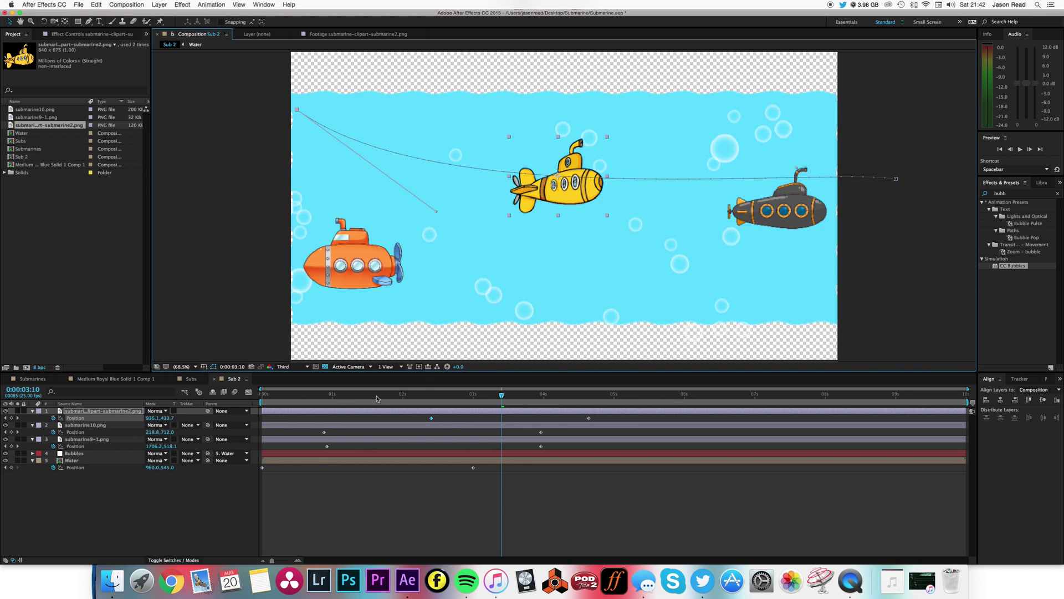
key("space")
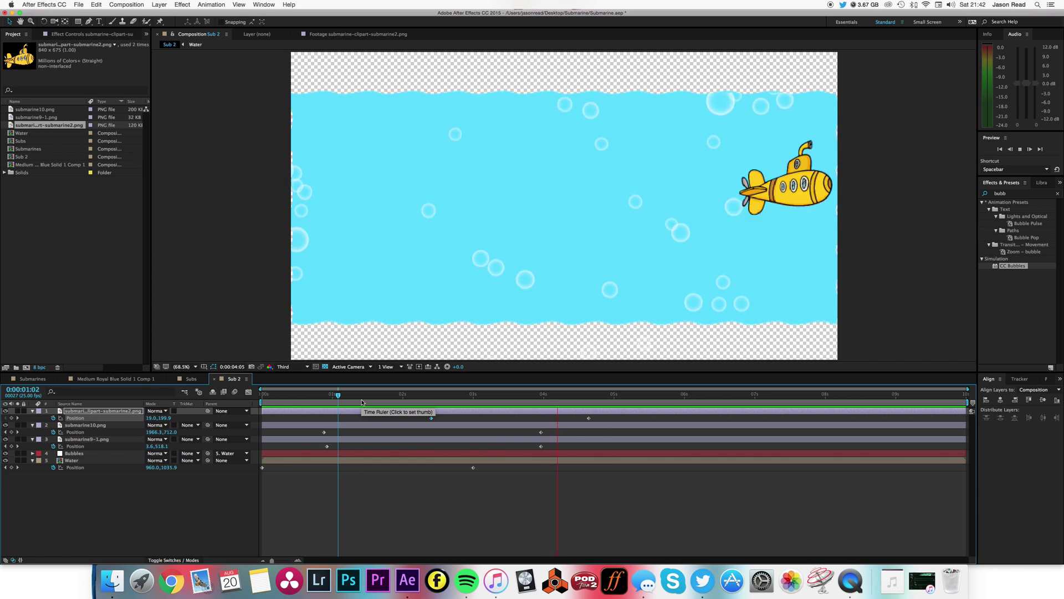
key("space")
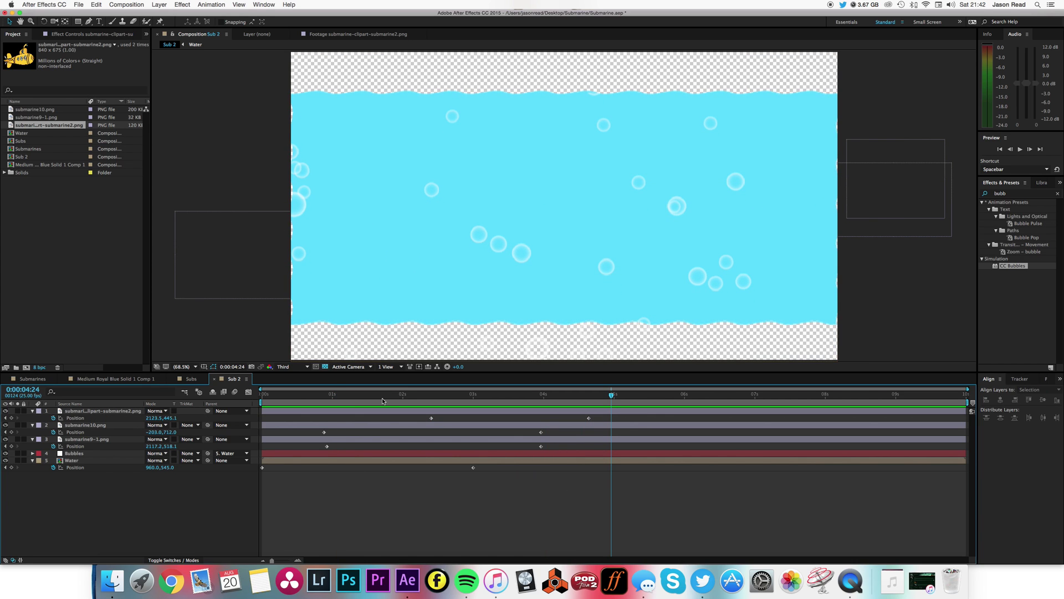
left_click_drag(382, 400, 257, 400)
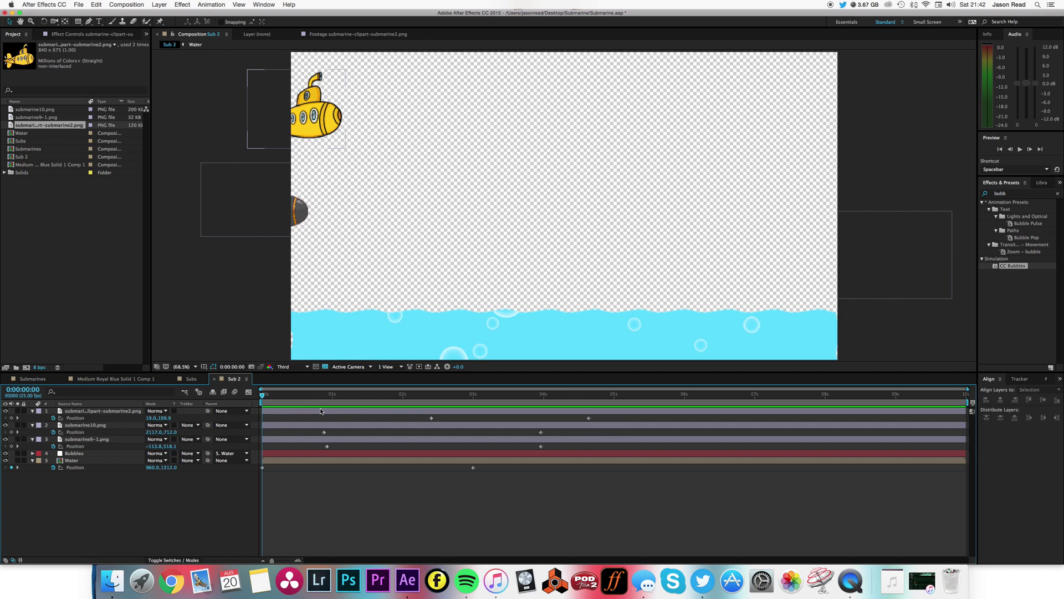
- Select every layer in Sub 2 and pre-compose them into a composition named Background
key("super+a")
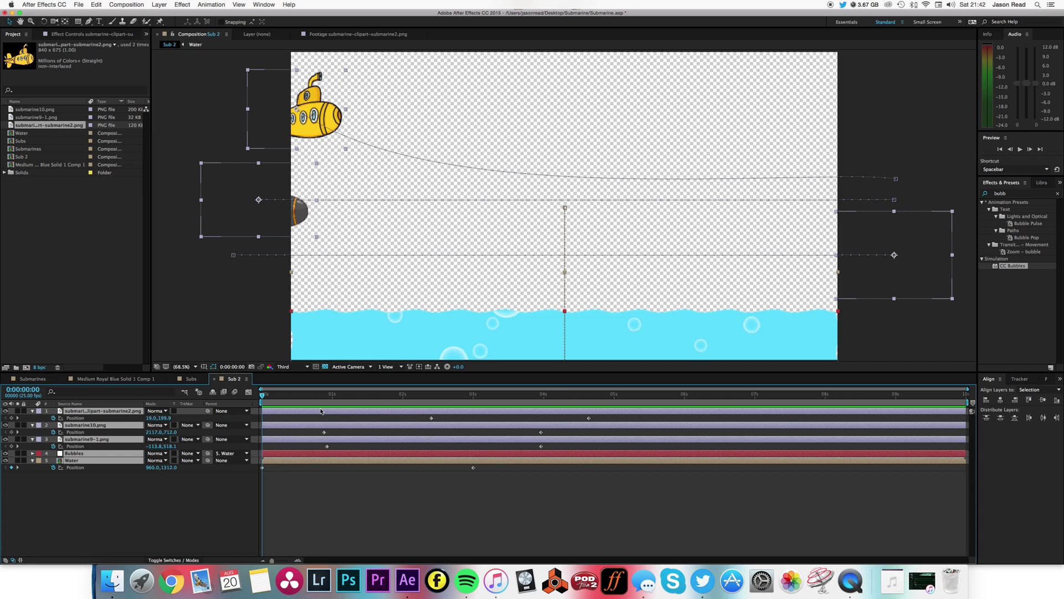
left_click(156, 5)
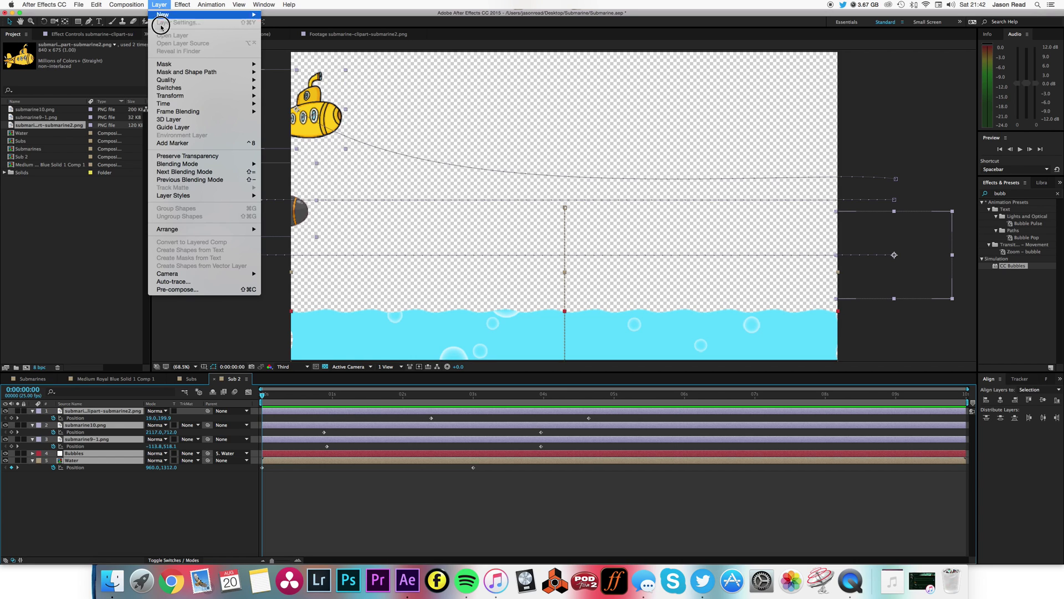
left_click(218, 291)
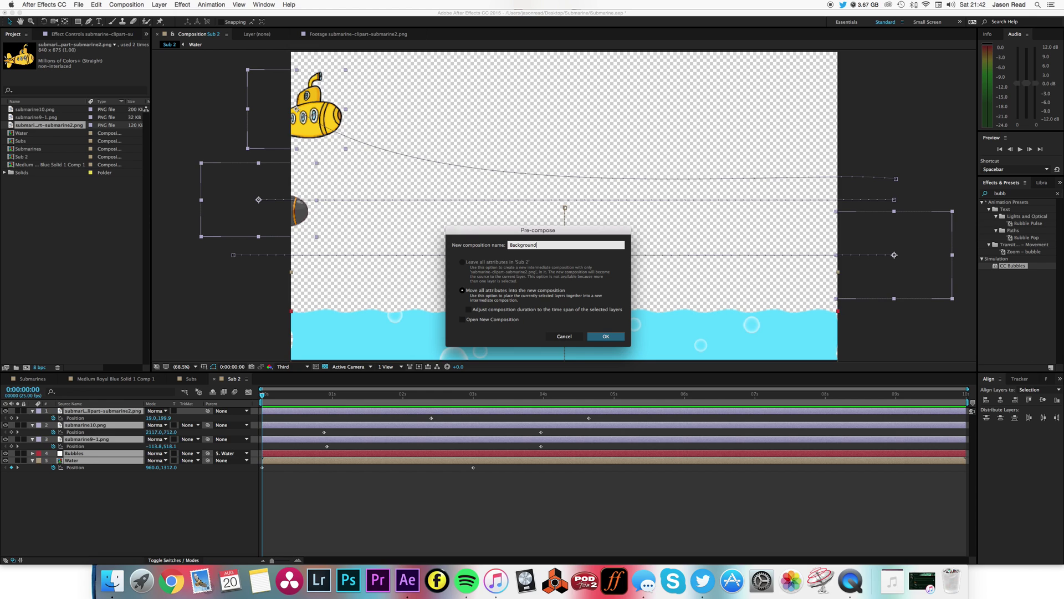
key("Return")
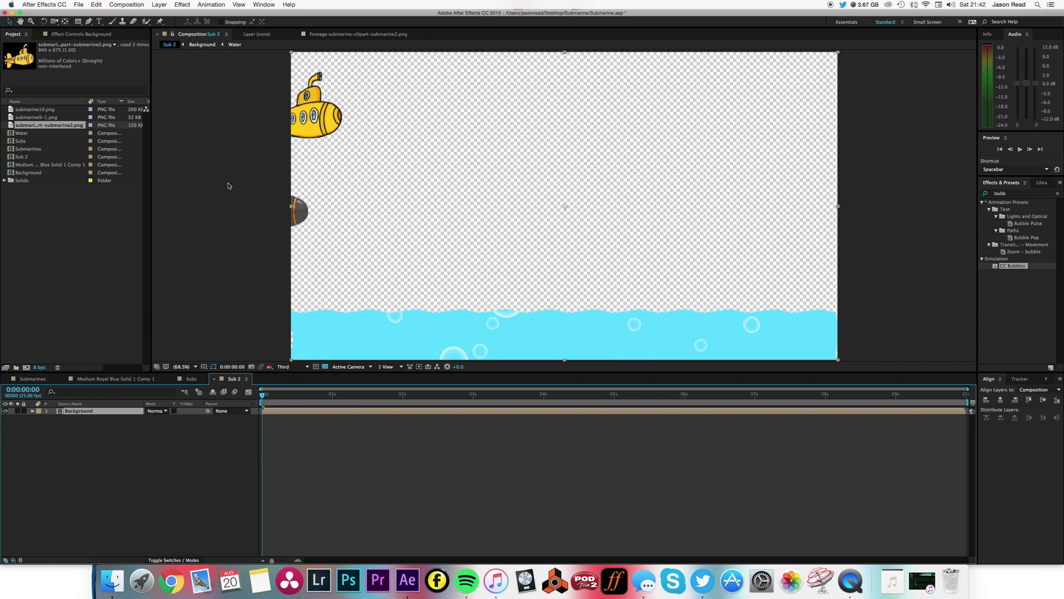
- Create a new solid colored with the submarine's yellow, sampled with the eyedropper
left_click(159, 5)
mouse_move(159, 15)
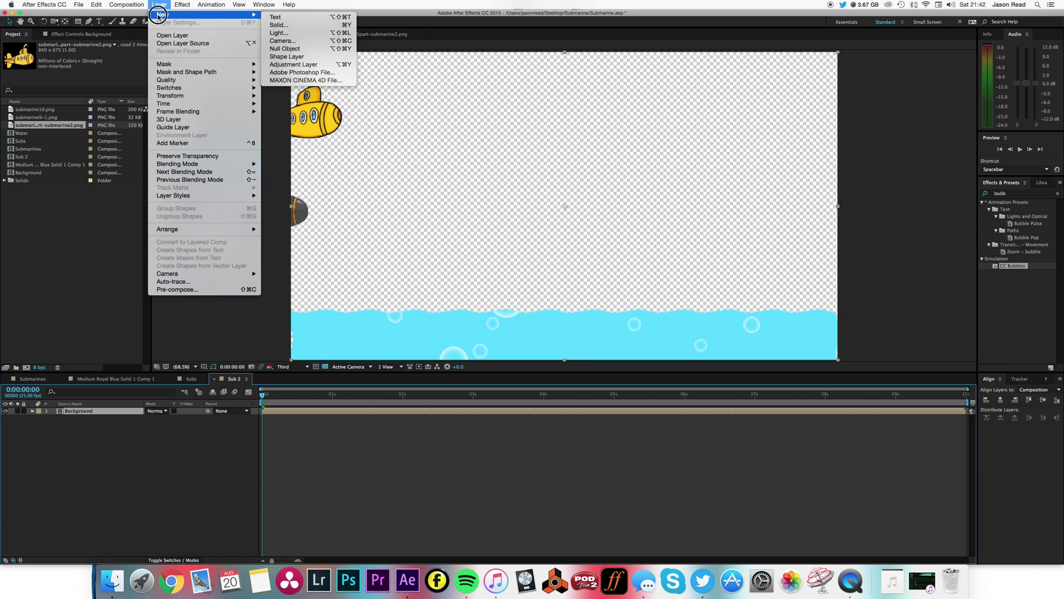
left_click(324, 24)
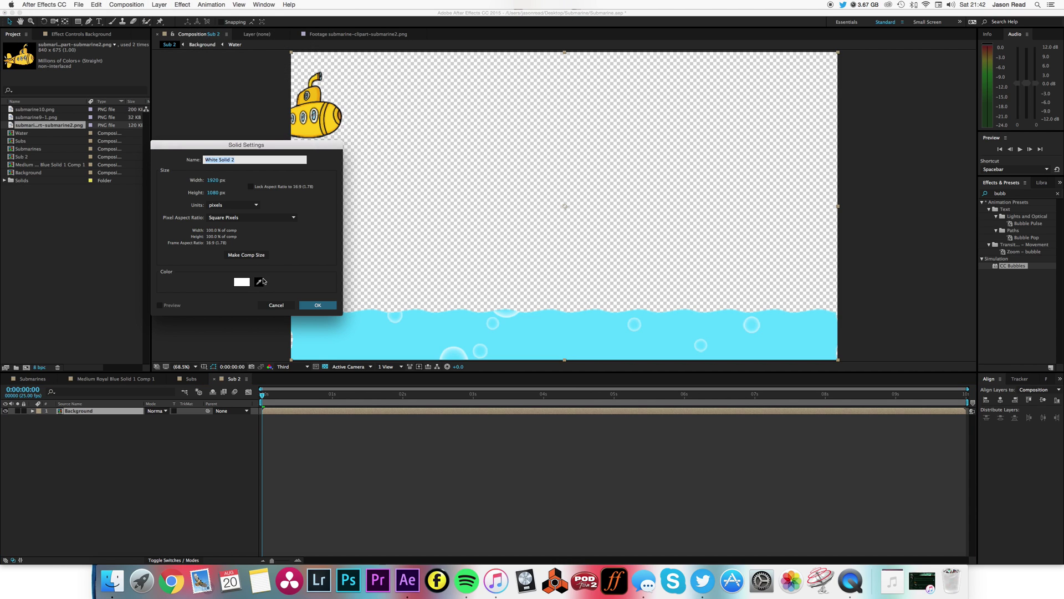
left_click(260, 281)
left_click(324, 129)
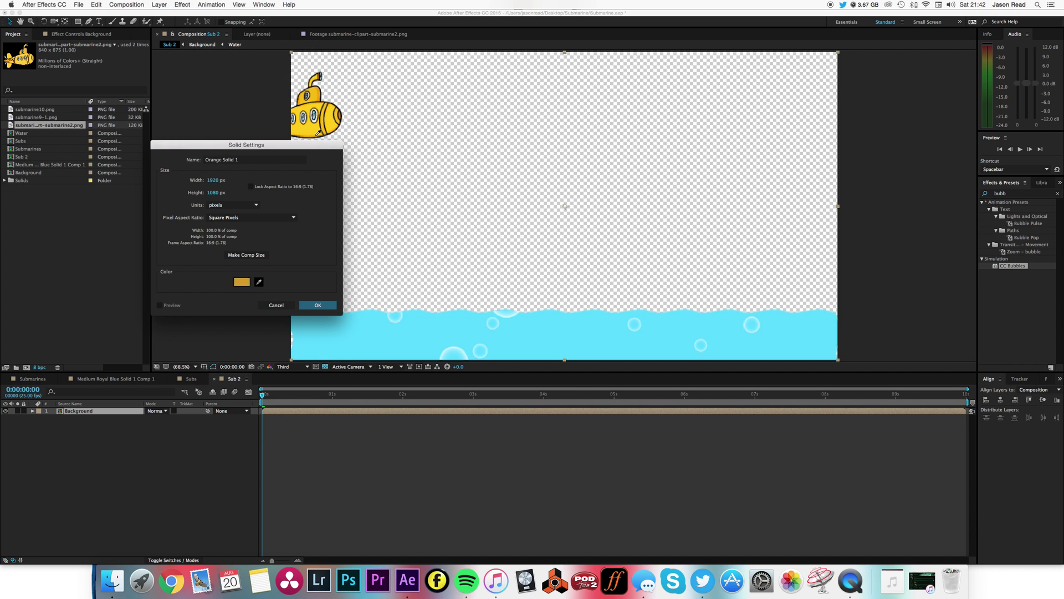
left_click(326, 305)
- Place the solid below Background, rename it Yellow Background, and set preview resolution to Full
left_click_drag(102, 413, 107, 421)
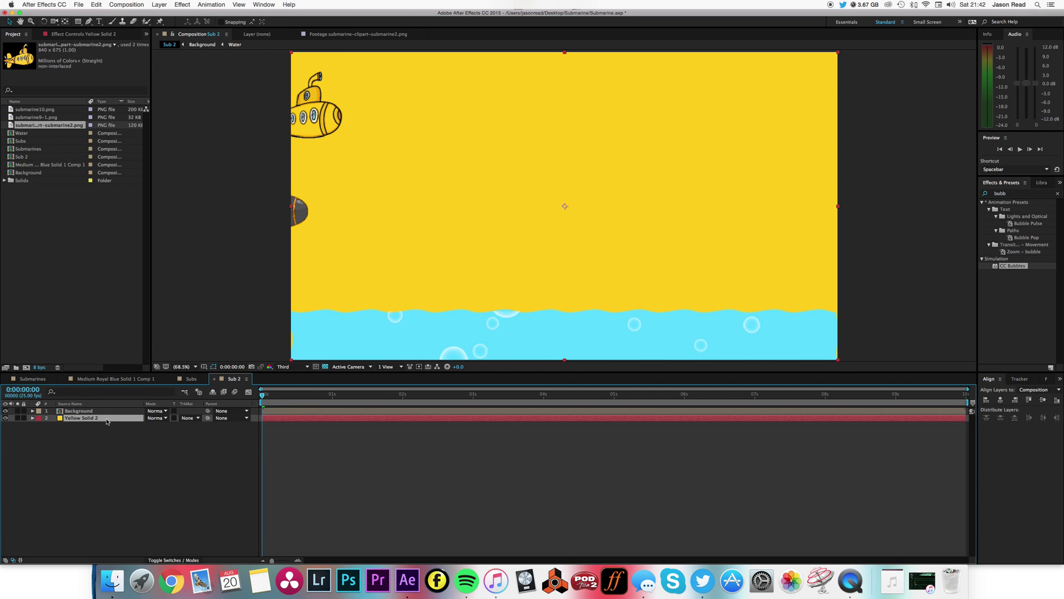
key("Return")
type("Y")
left_click(144, 453)
left_click(299, 368)
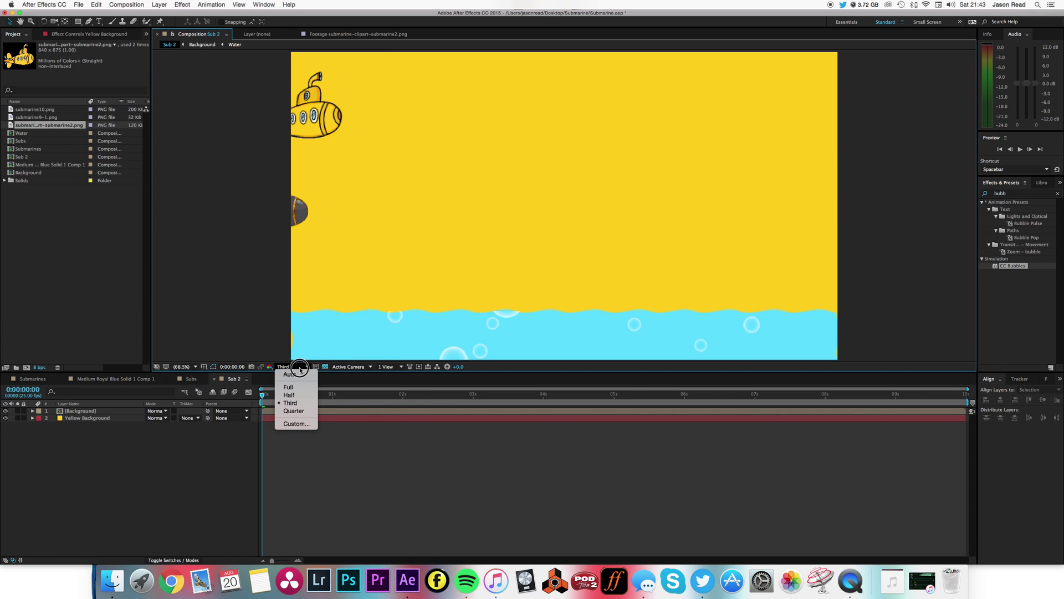
left_click(290, 387)
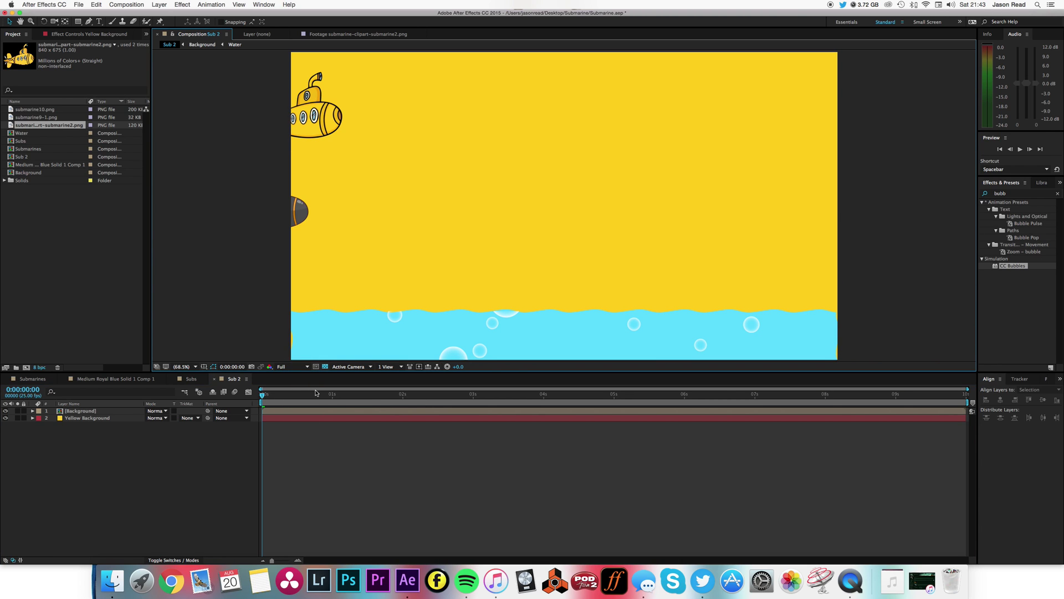
- Type a new text layer reading 'YELLOW' and 'SUBMARINE' on two lines
left_click(101, 22)
left_click(432, 138)
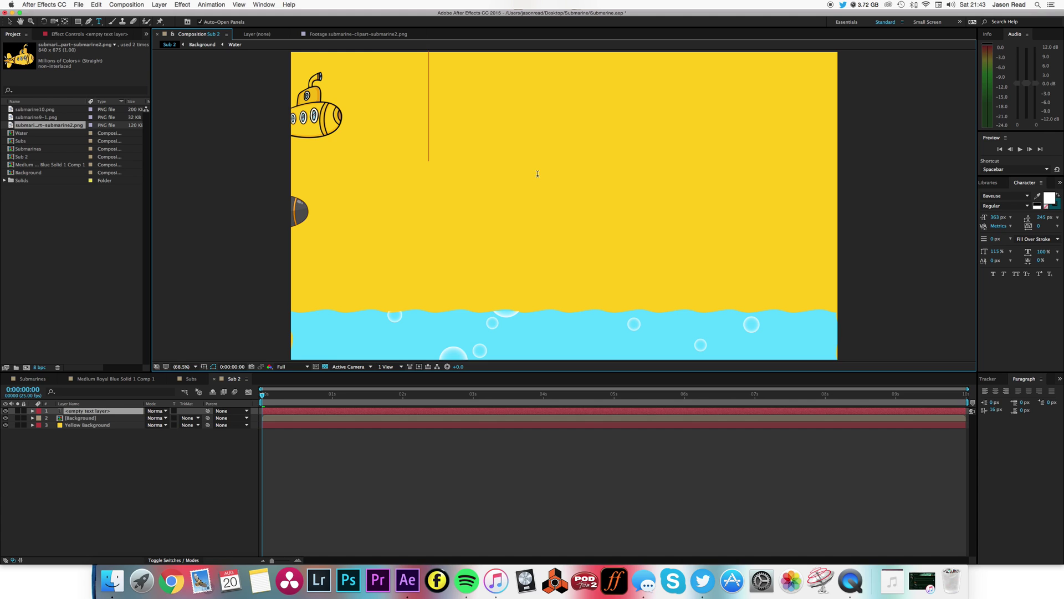
type("YELLOQ")
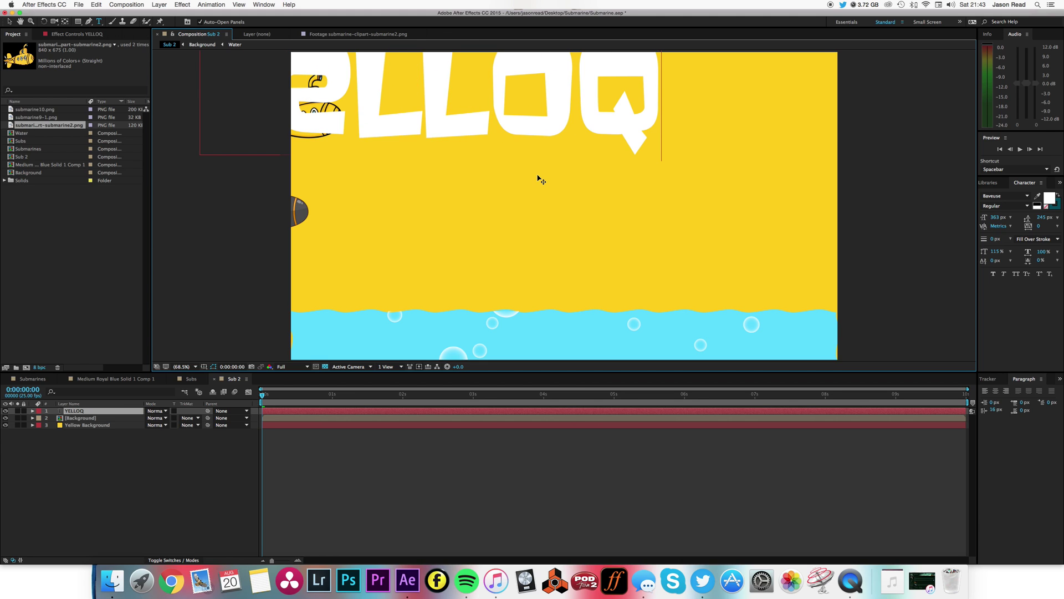
key("BackSpace")
type("W")
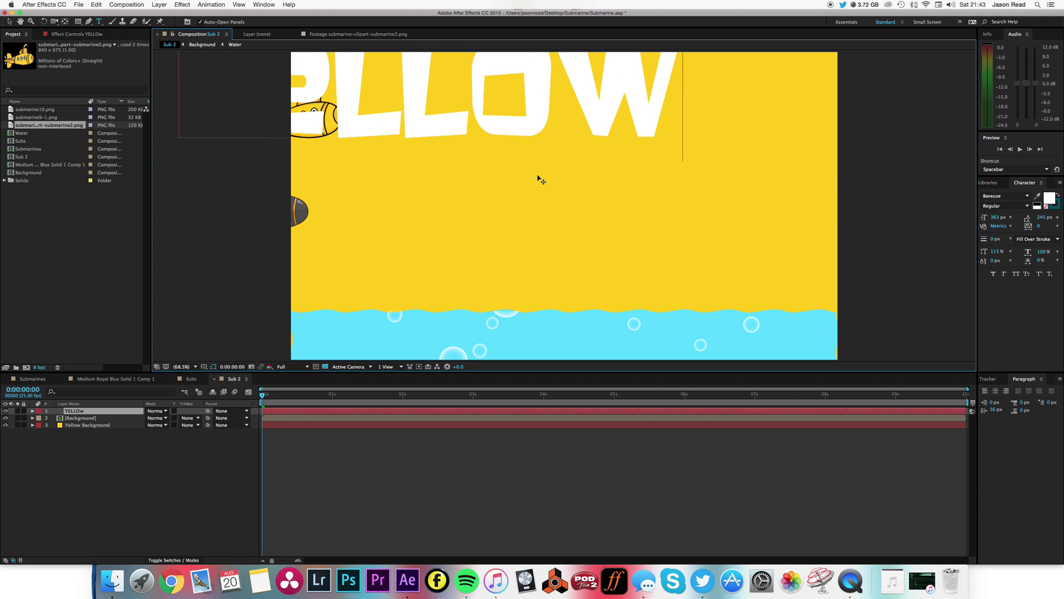
key("Return")
type("SU")
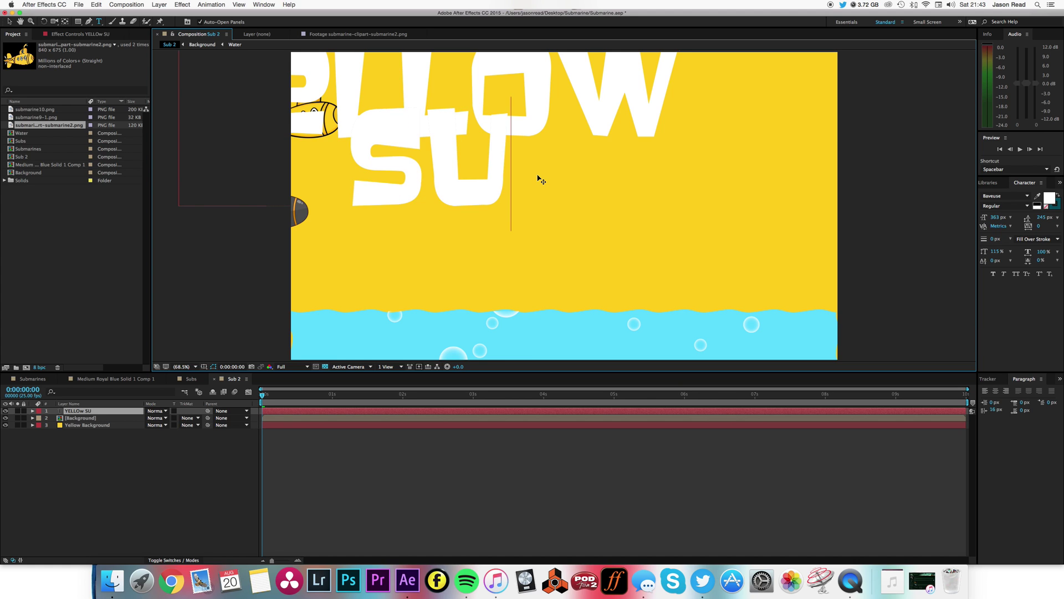
type("BMARINE")
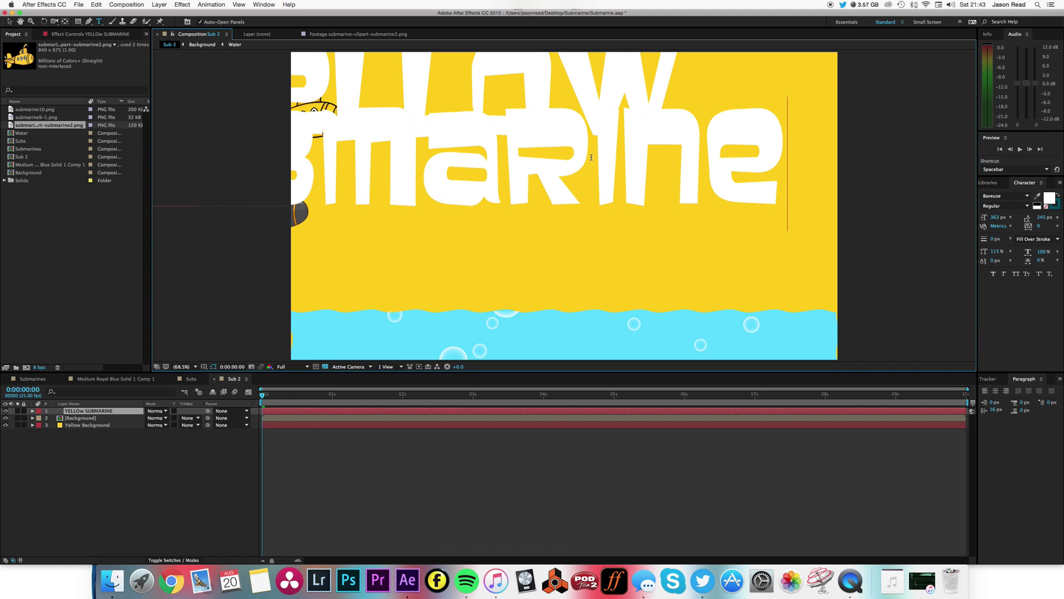
left_click(11, 22)
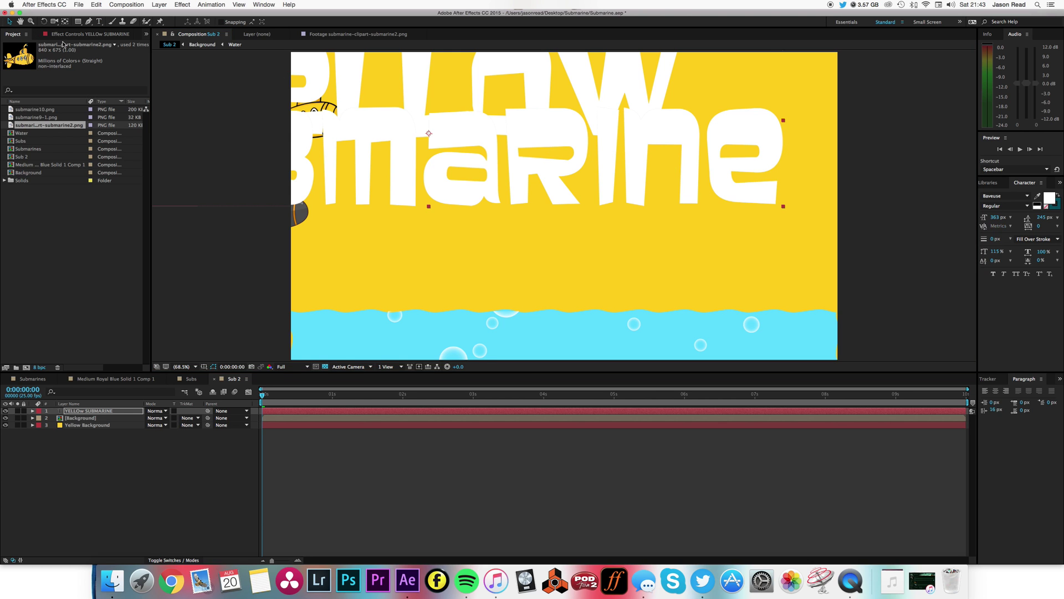
- Move the title right and down, then reduce the SUBMARINE line's font size to 240 px
left_click_drag(490, 193, 575, 237)
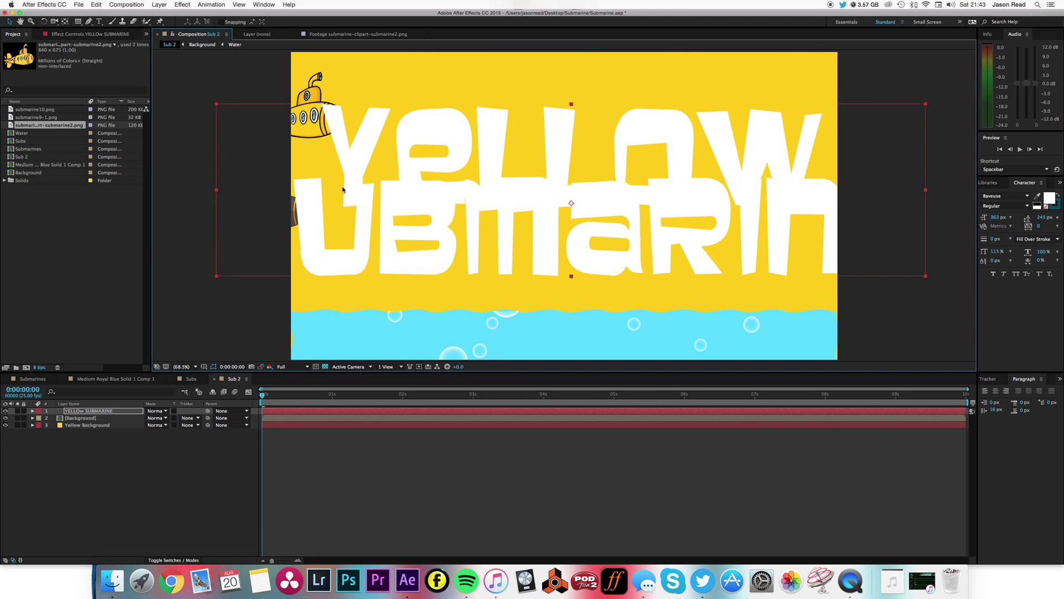
left_click(99, 21)
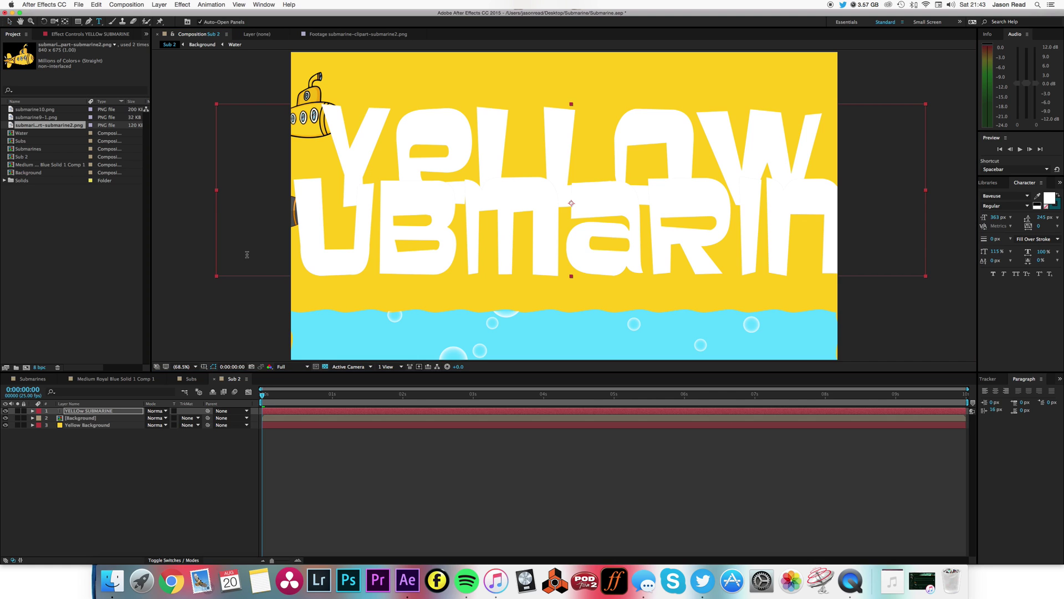
left_click_drag(215, 243, 894, 257)
left_click_drag(1006, 221, 950, 228)
- Bring up the Align panel in the right-side panel group
left_click(1059, 382)
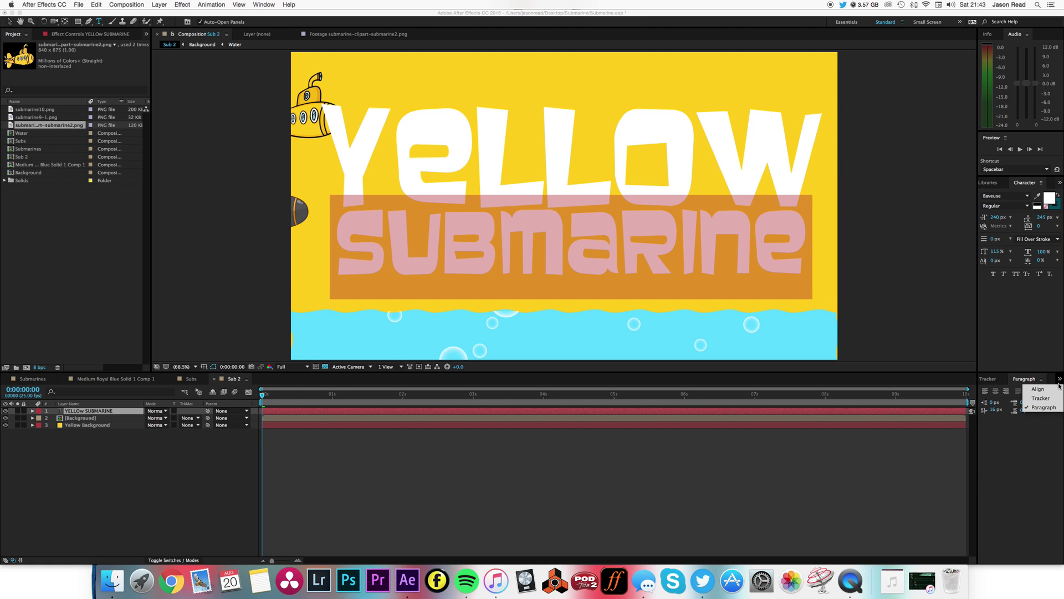
left_click(1042, 394)
left_click(1001, 399)
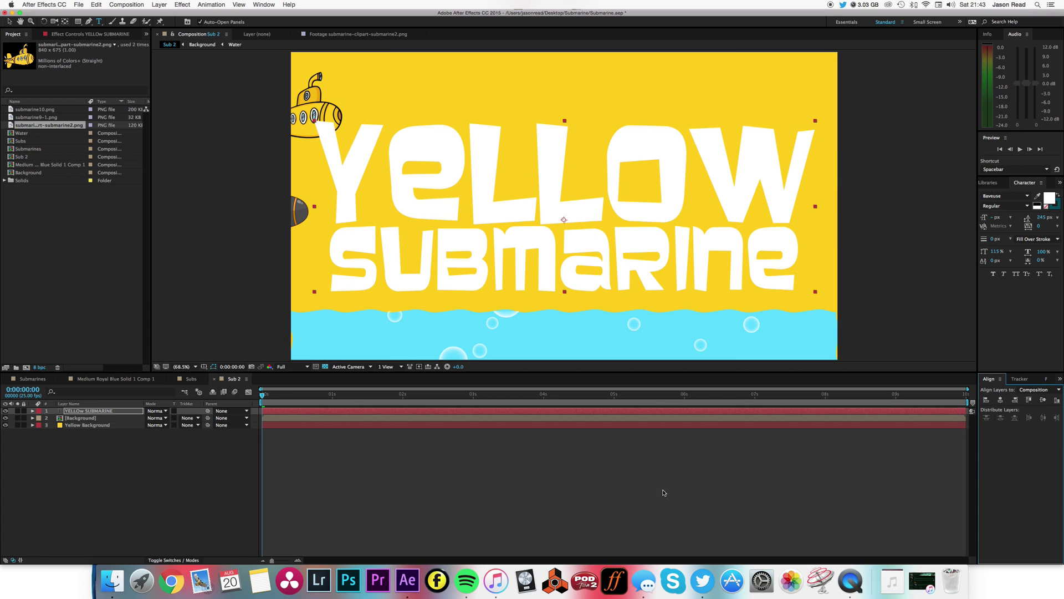
- Set the Background layer's track matte to Alpha Matte 'YELLOW SUBMARINE' and preview
left_click(177, 560)
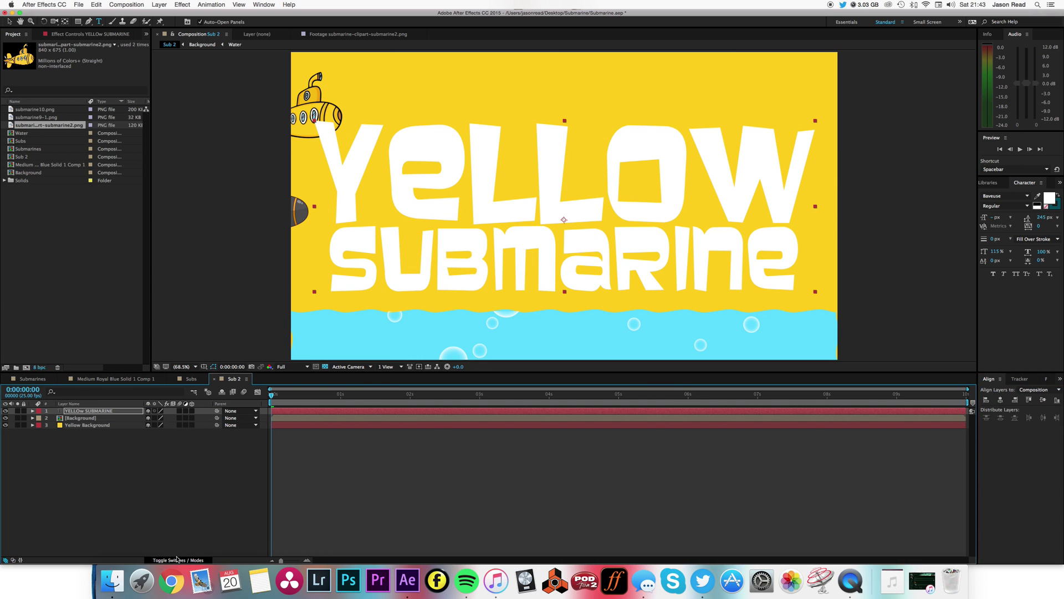
left_click(177, 559)
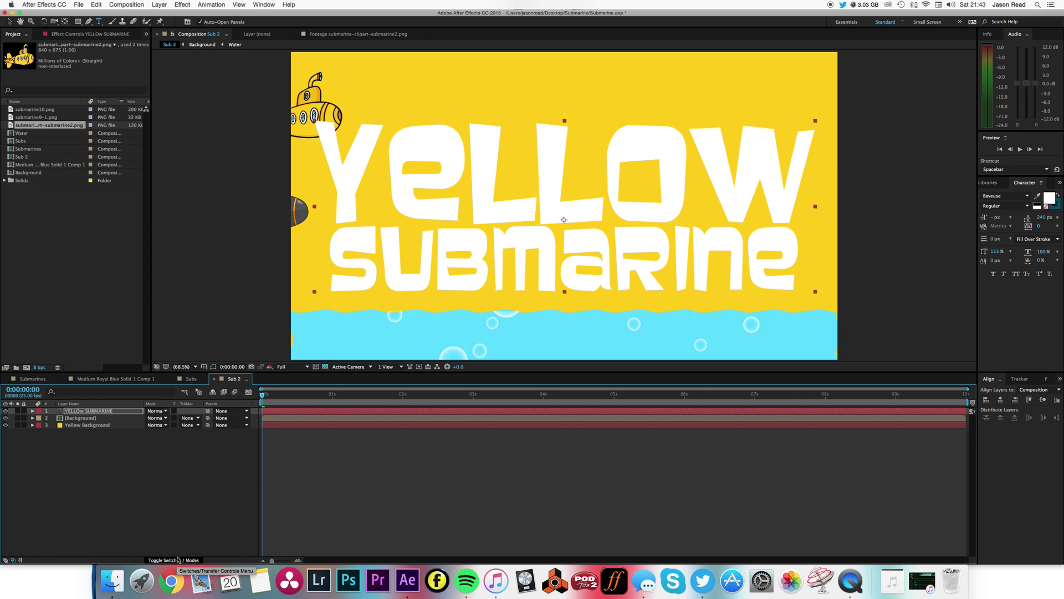
left_click(100, 419)
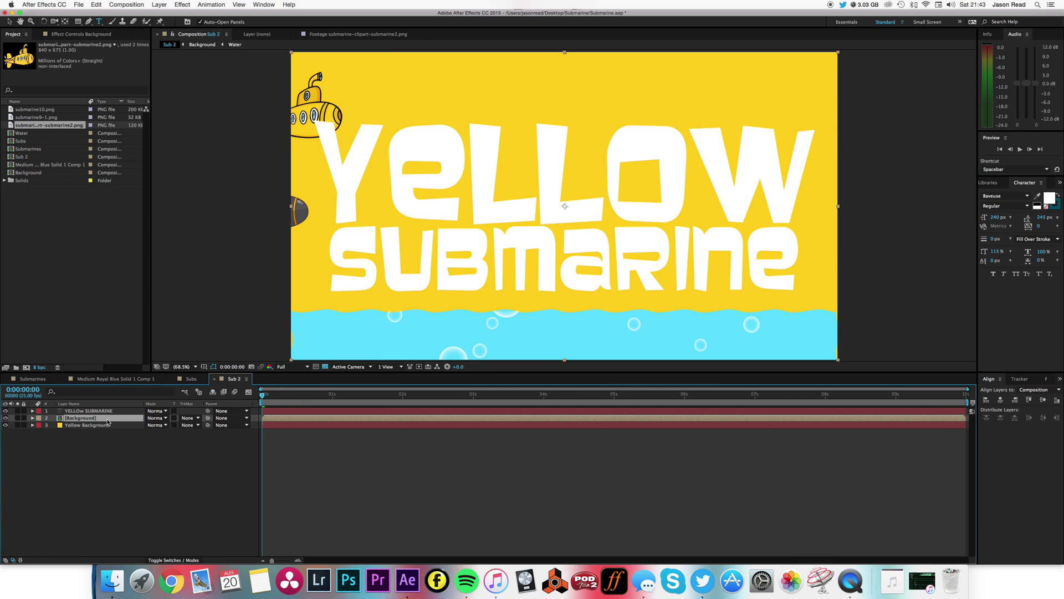
left_click(190, 417)
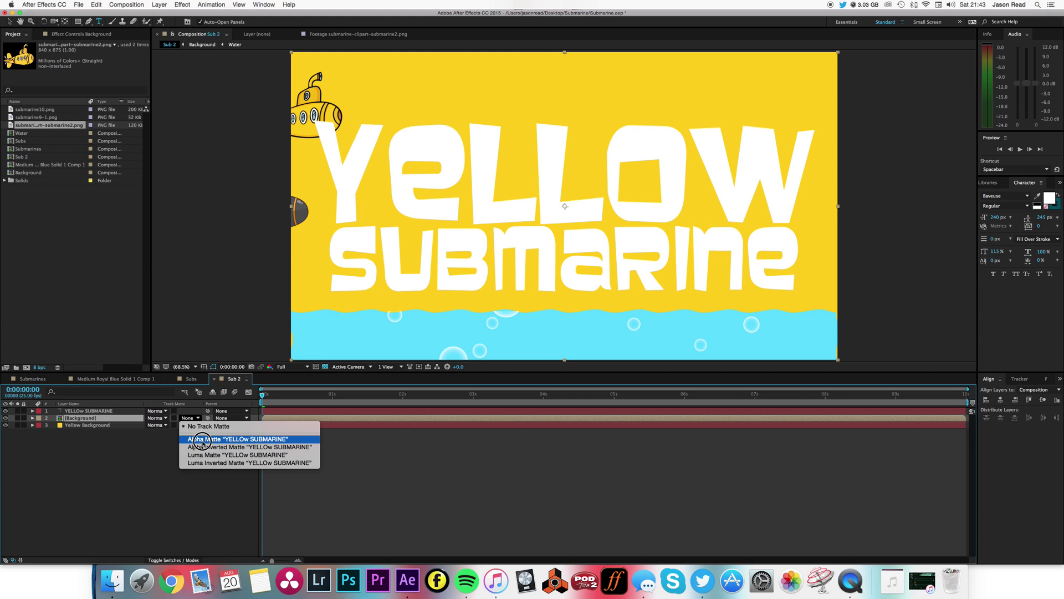
left_click(202, 439)
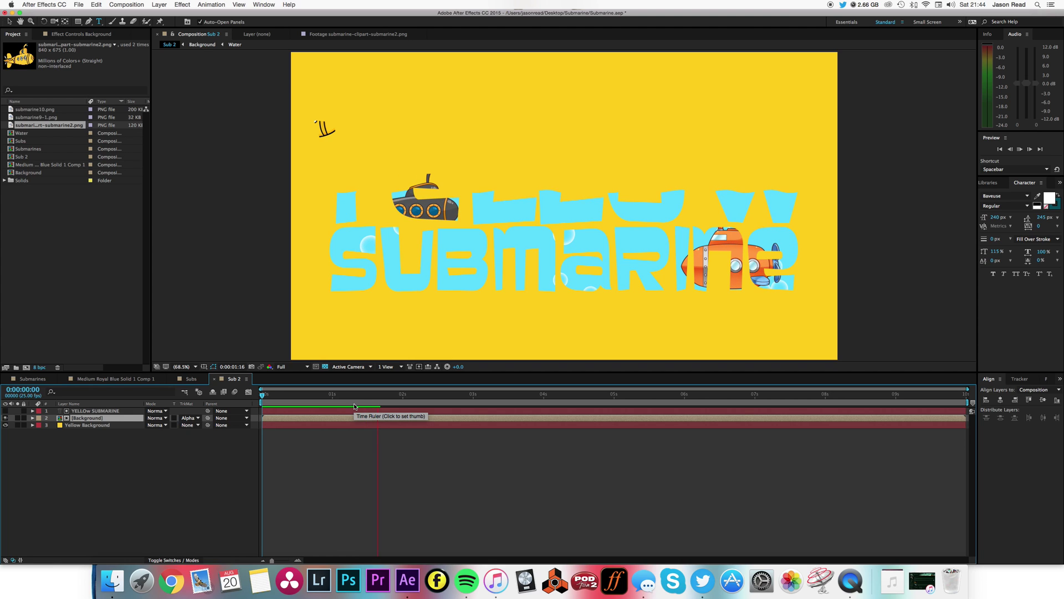
key("space")
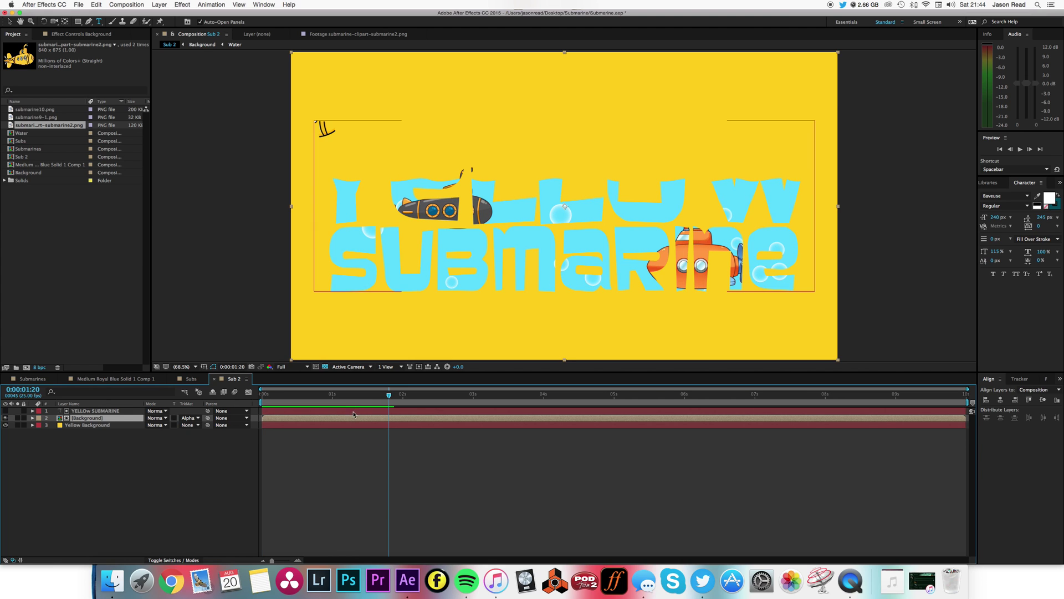
- Inside Background, move the first submarine's start further left off-frame, then preview in Sub 2
double_click(355, 419)
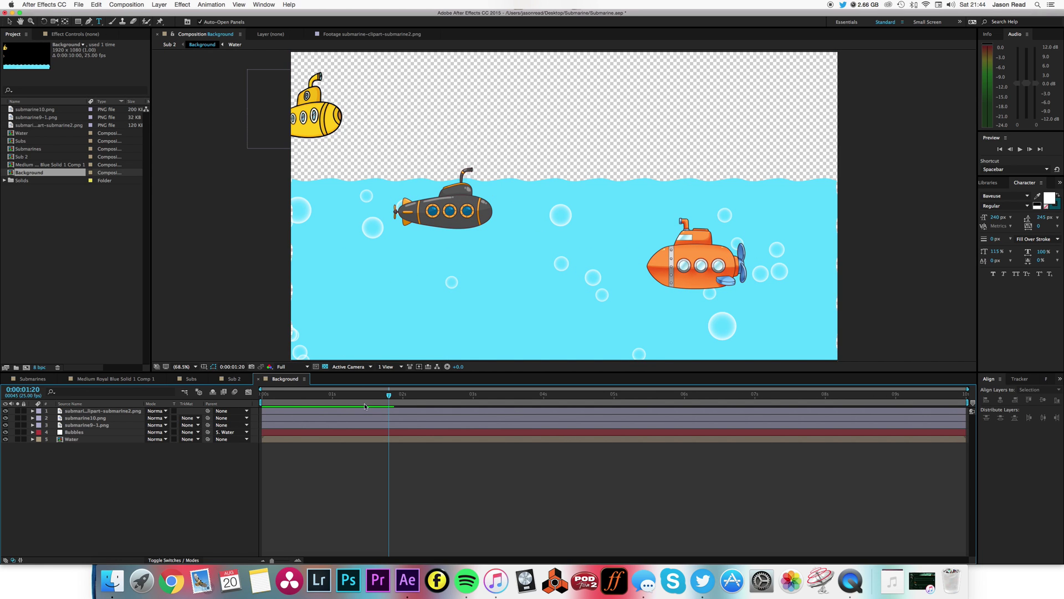
left_click(366, 410)
key("p")
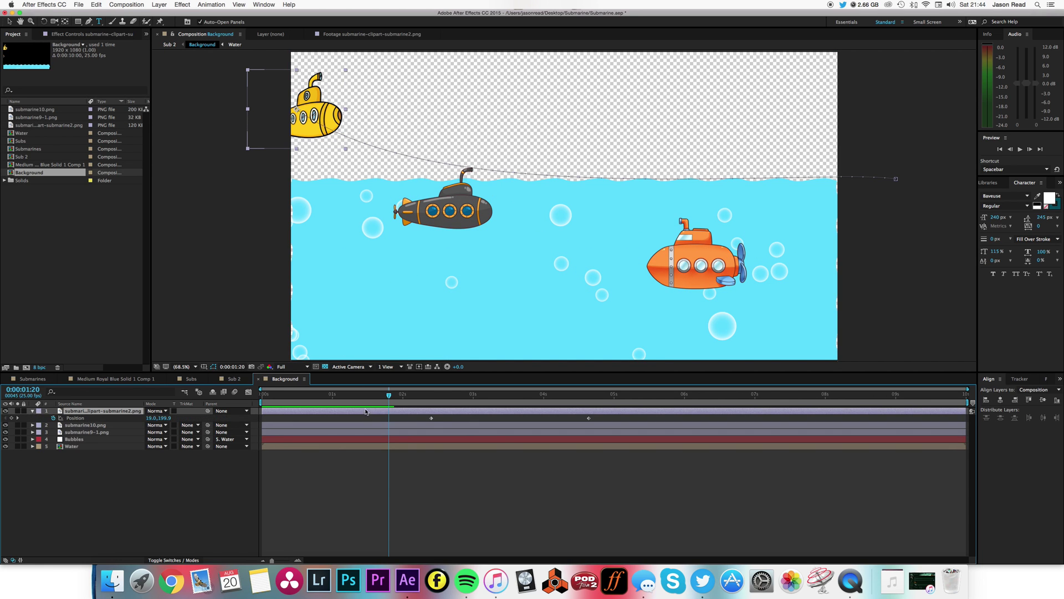
left_click_drag(411, 400, 431, 398)
key("v")
left_click_drag(273, 139, 215, 128)
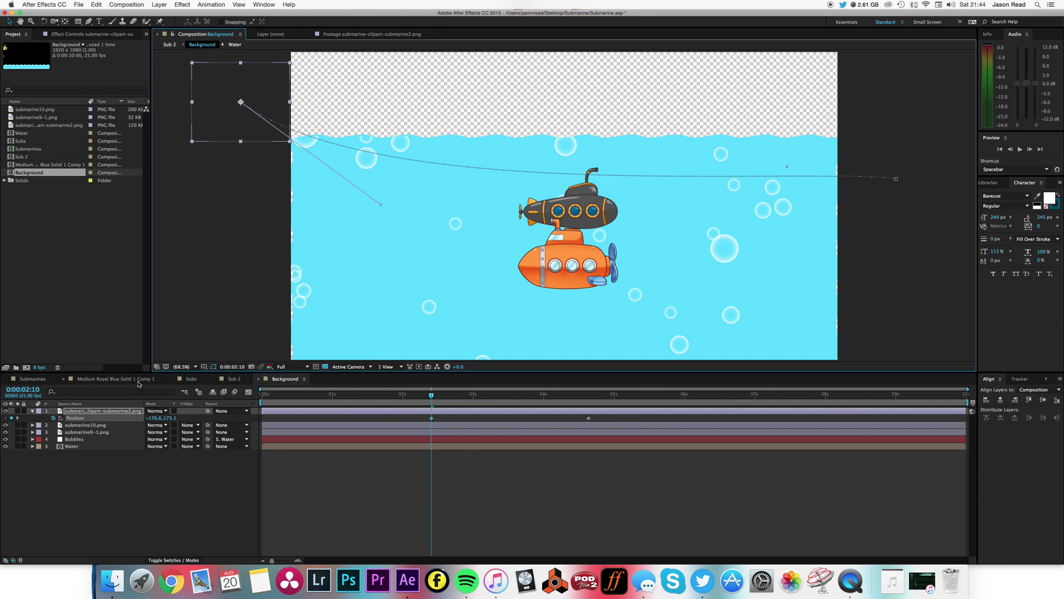
left_click(234, 379)
key("space")
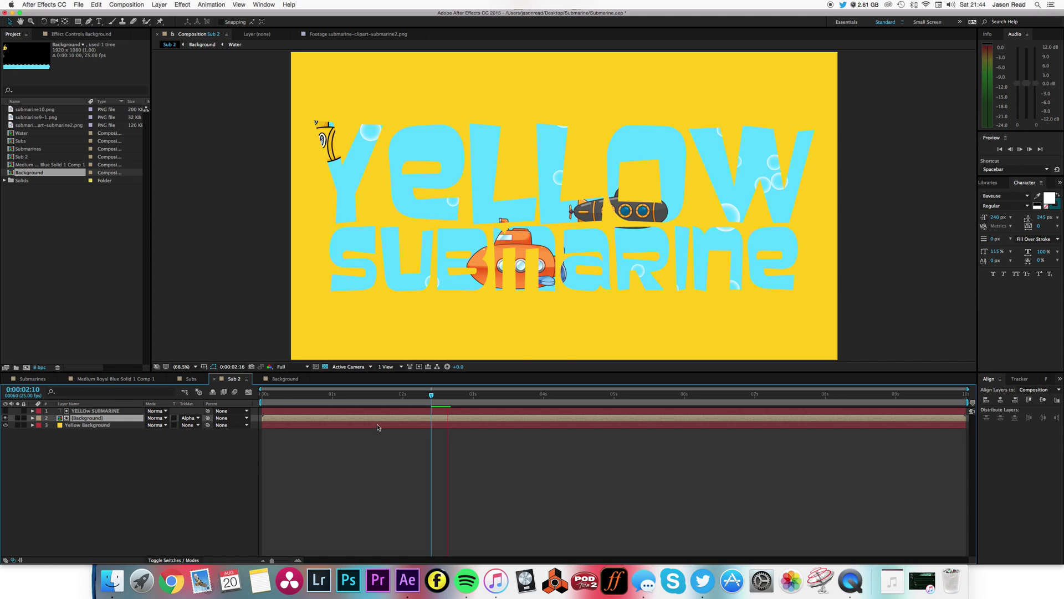
key("space")
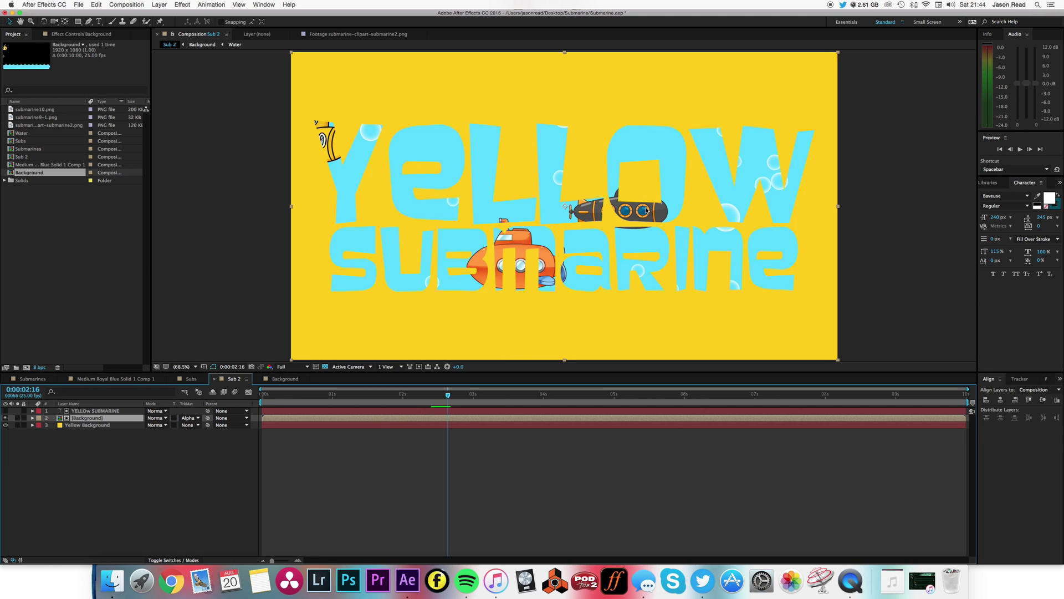
- Raise the grey submarine's path higher and delay its first Position keyframe, then preview
double_click(492, 419)
left_click(461, 426)
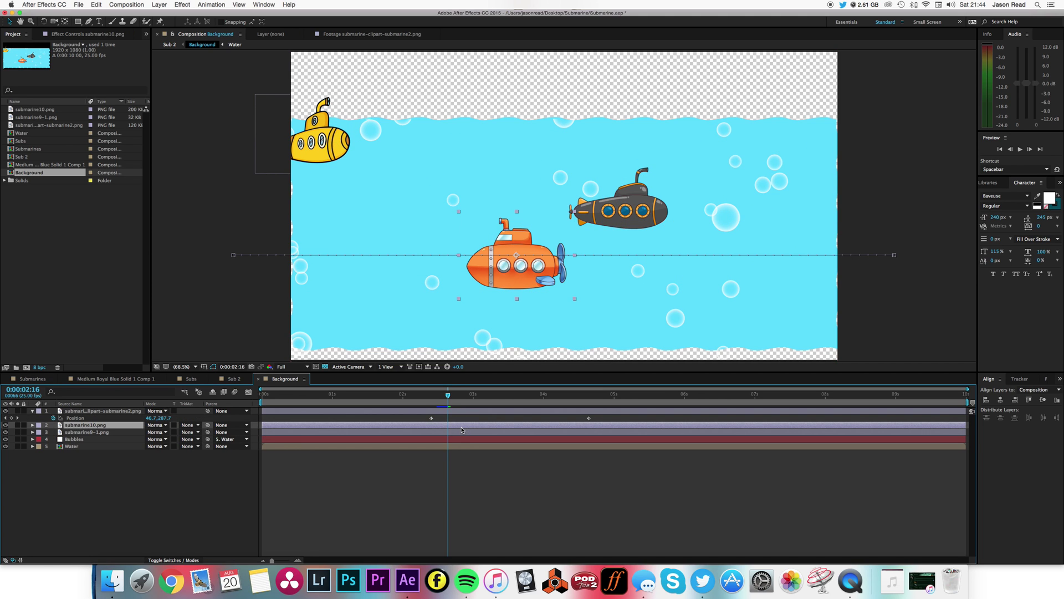
left_click(463, 433)
key("p")
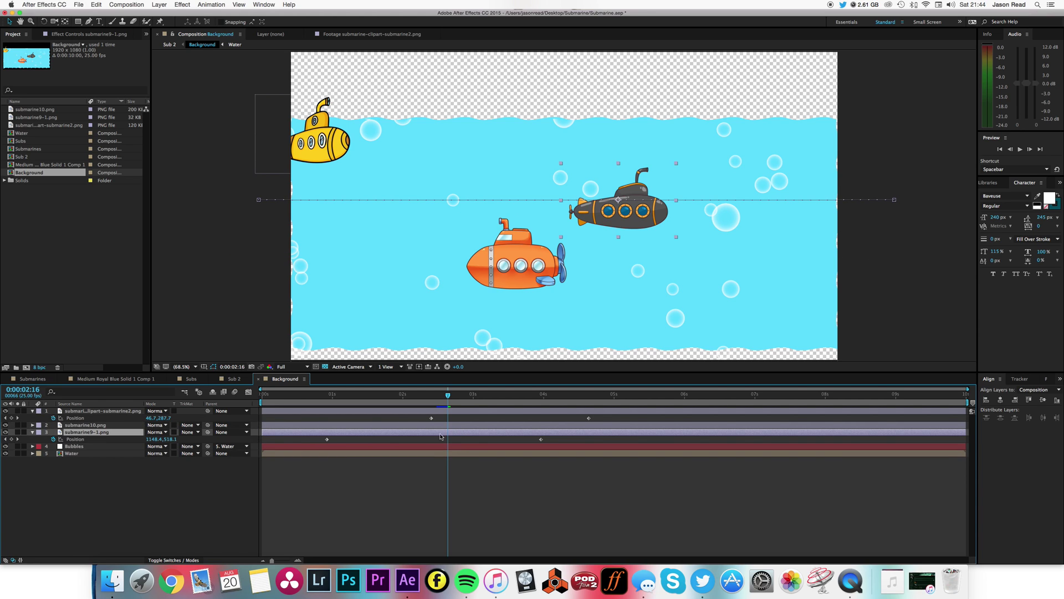
left_click_drag(895, 201, 894, 185)
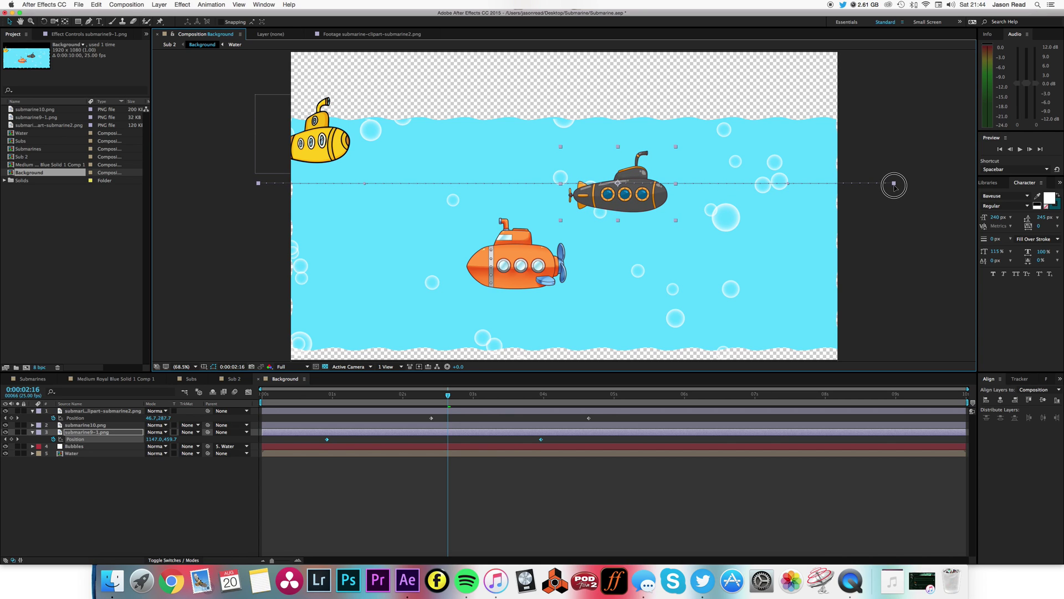
left_click(460, 485)
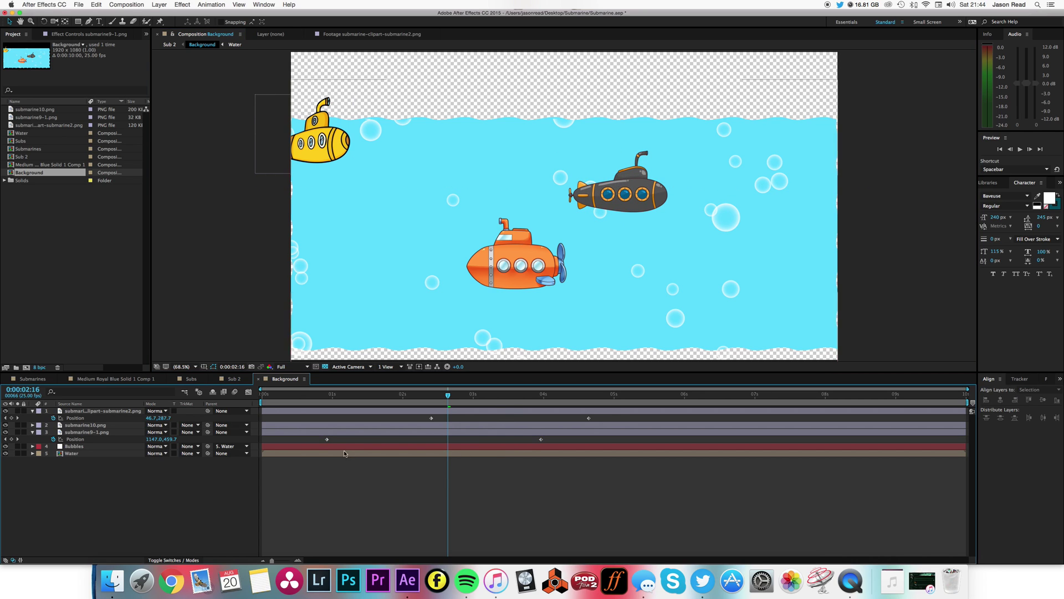
left_click_drag(327, 440, 369, 439)
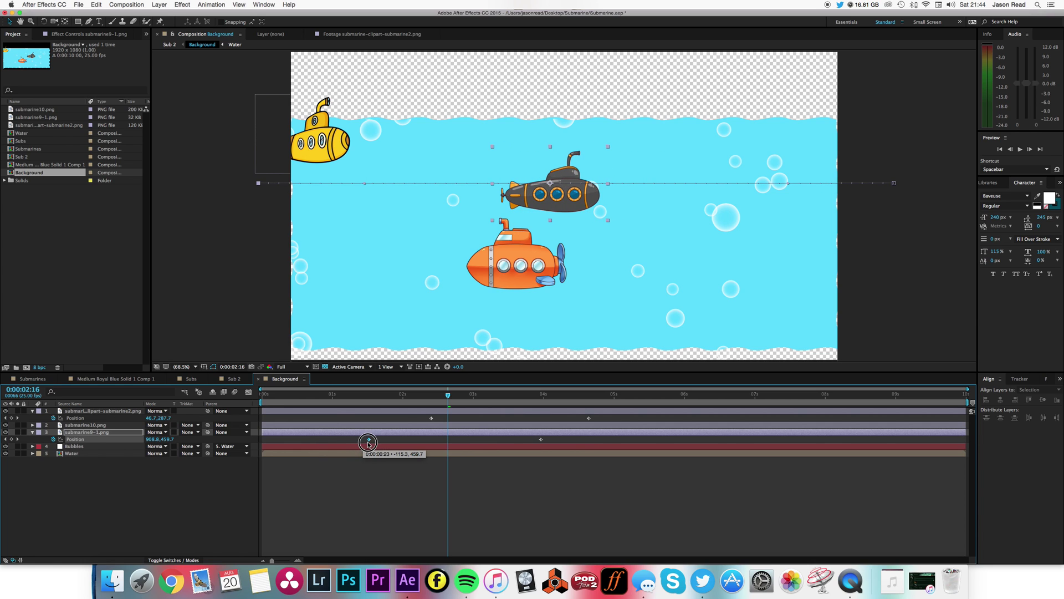
left_click(327, 405)
key("space")
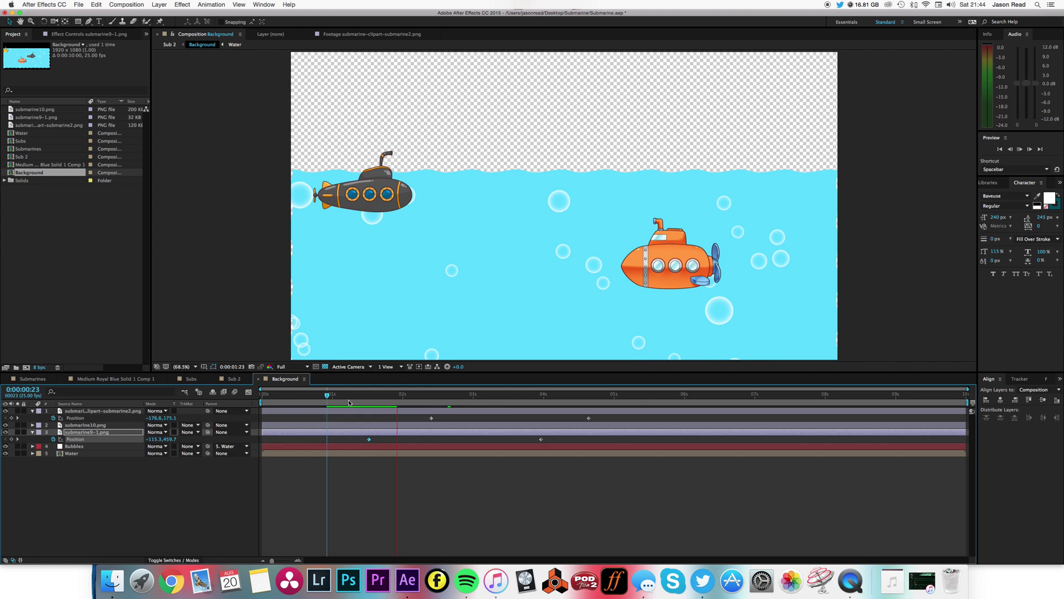
key("space")
- Move the Water layer's Position keyframe earlier so the water rises sooner
left_click_drag(386, 404, 410, 407)
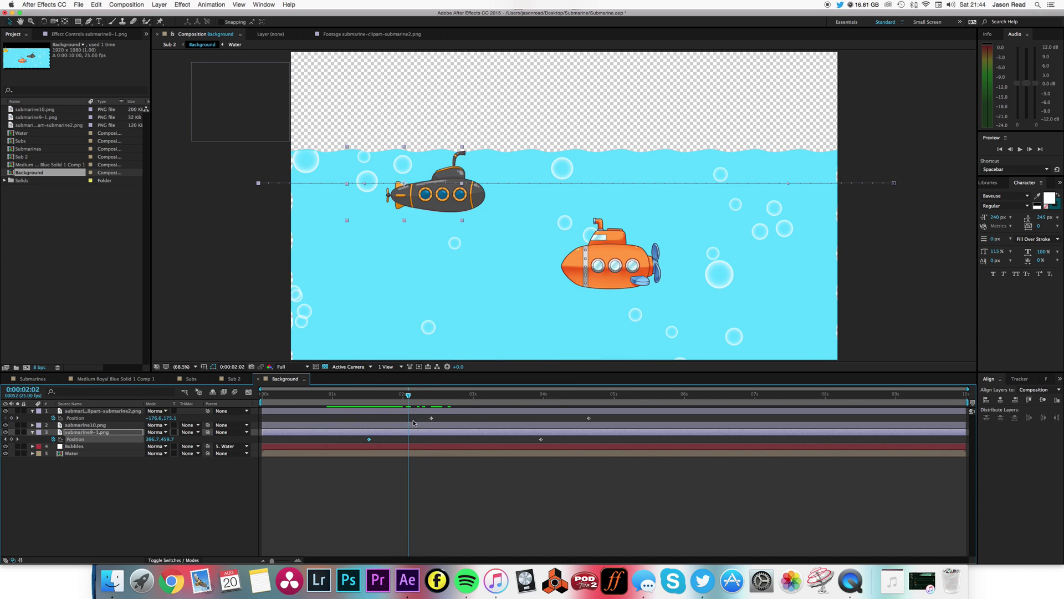
left_click(418, 448)
left_click(420, 457)
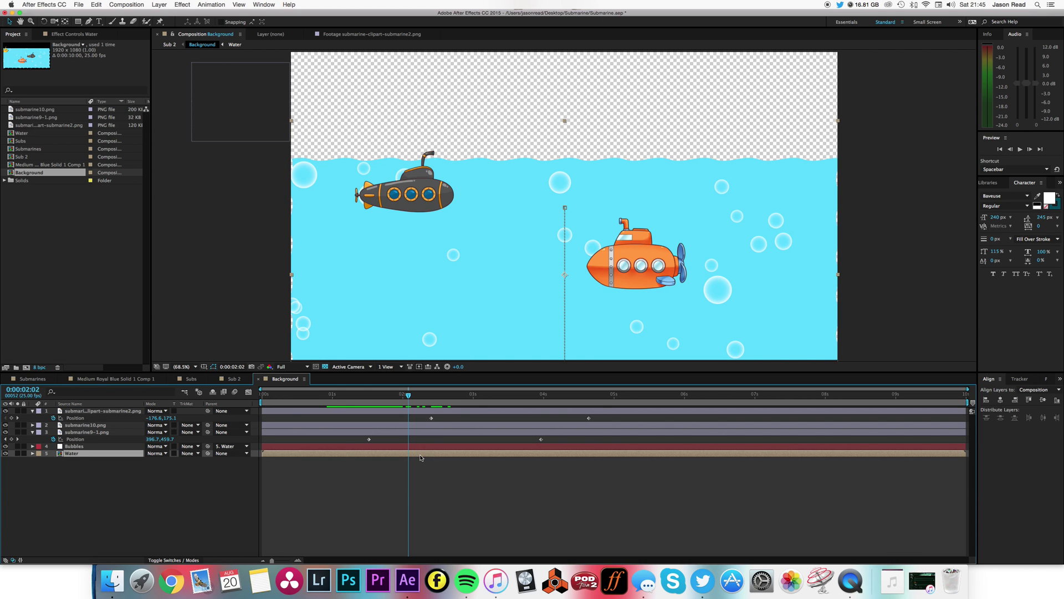
key("p")
left_click_drag(473, 460, 439, 466)
left_click(234, 378)
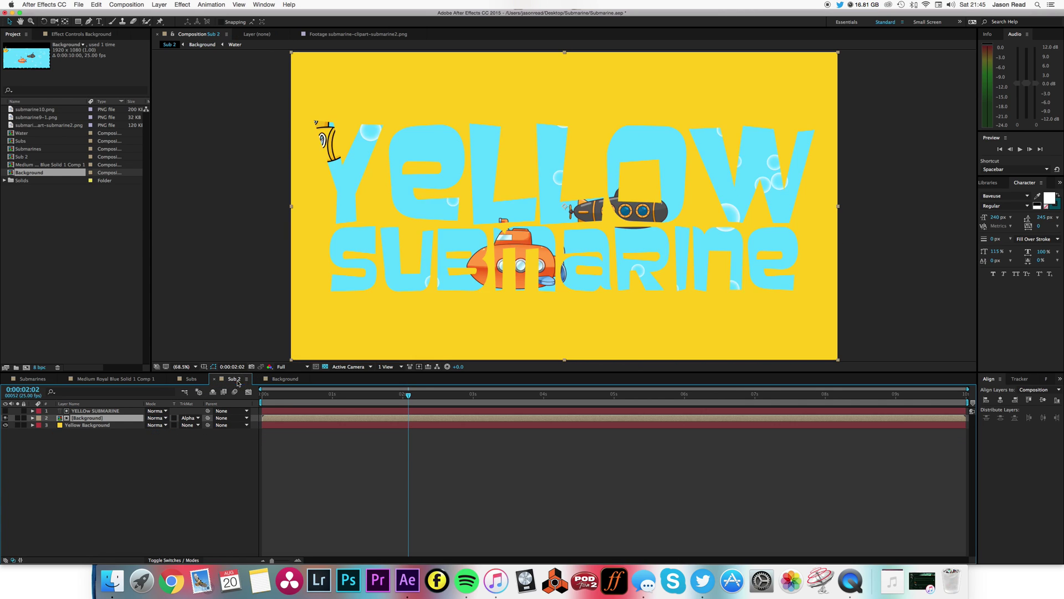
left_click_drag(303, 398, 280, 398)
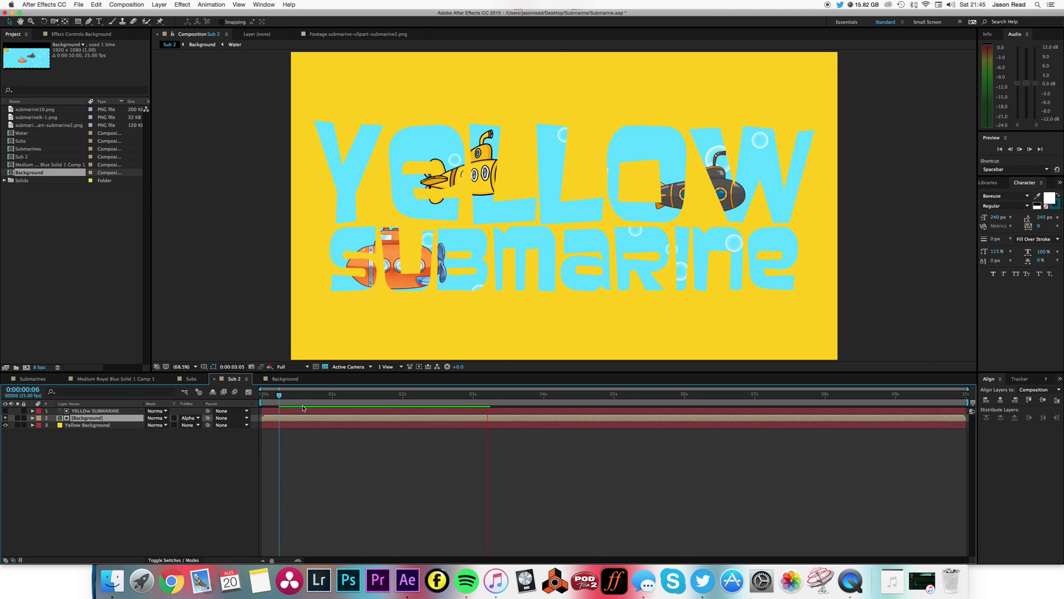
key("space")
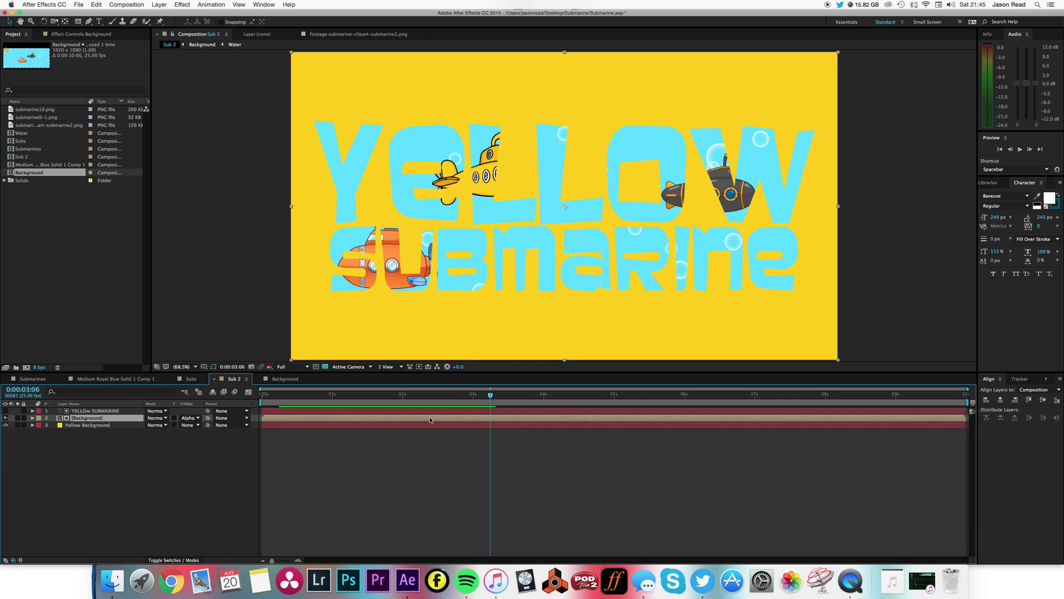
left_click(118, 413)
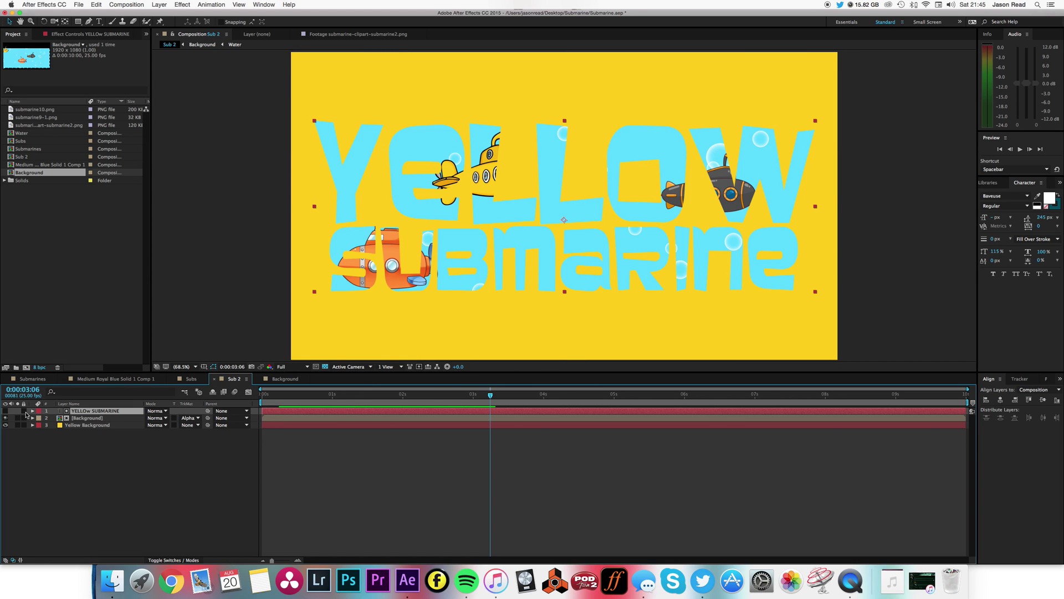
left_click(104, 419)
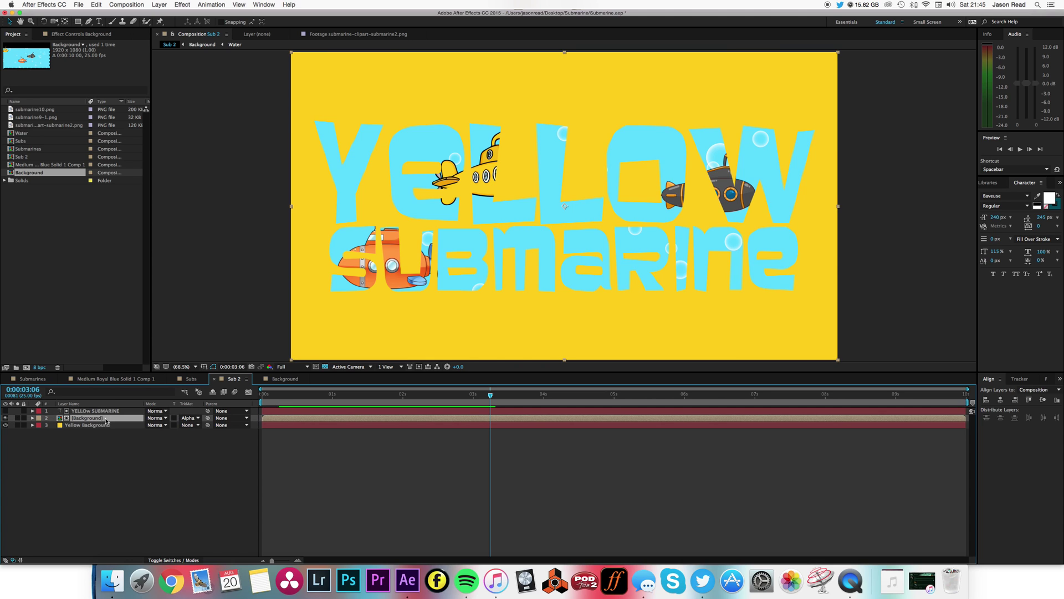
left_click(159, 5)
- Apply Bevel and Emboss to the Background layer, inspect it at 100%, then fit and preview
mouse_move(194, 196)
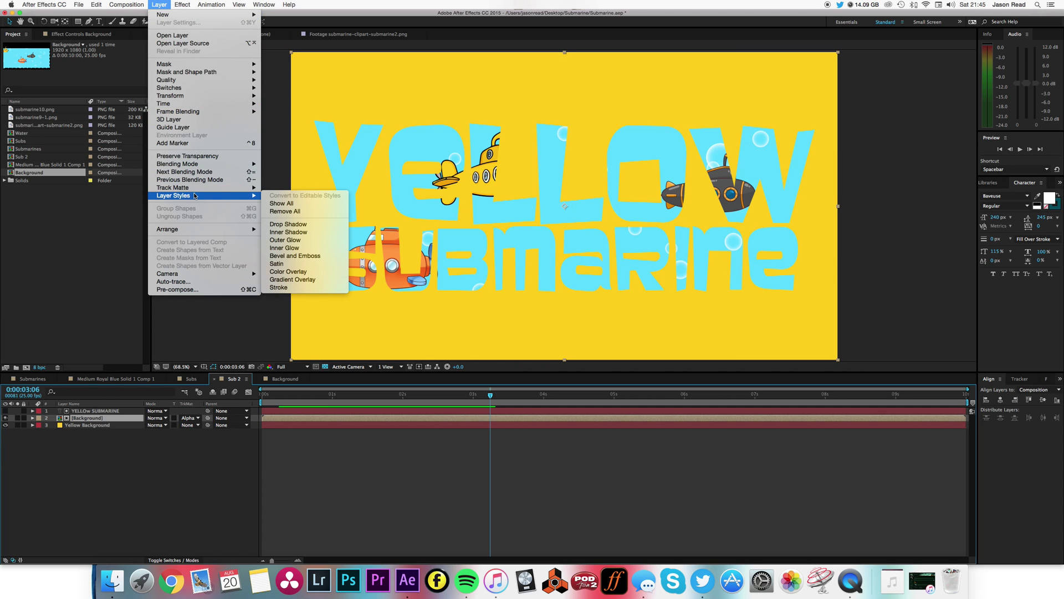
left_click(316, 256)
key("/")
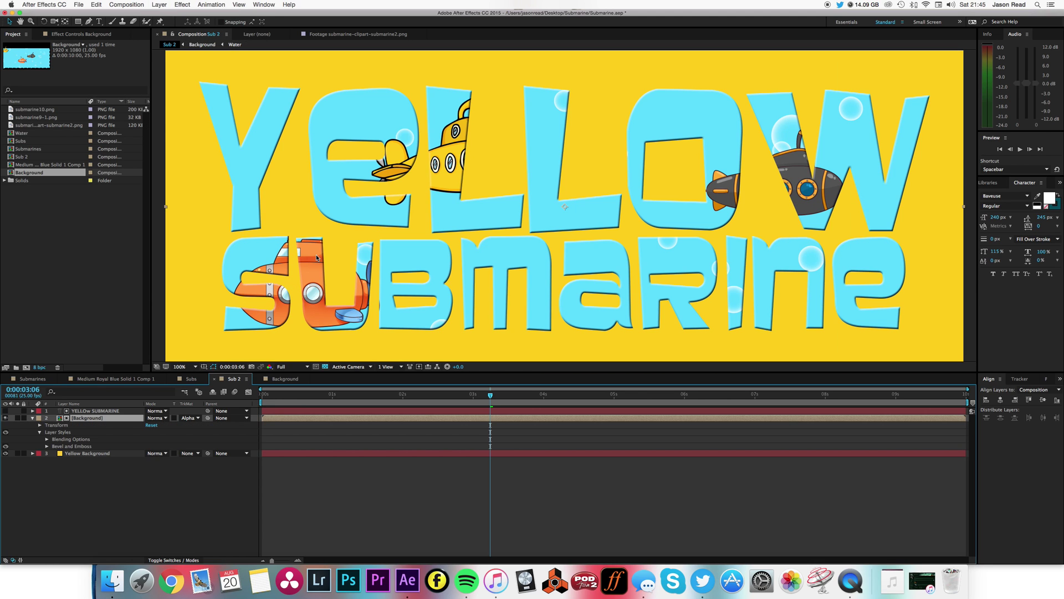
left_click(182, 366)
left_click(191, 371)
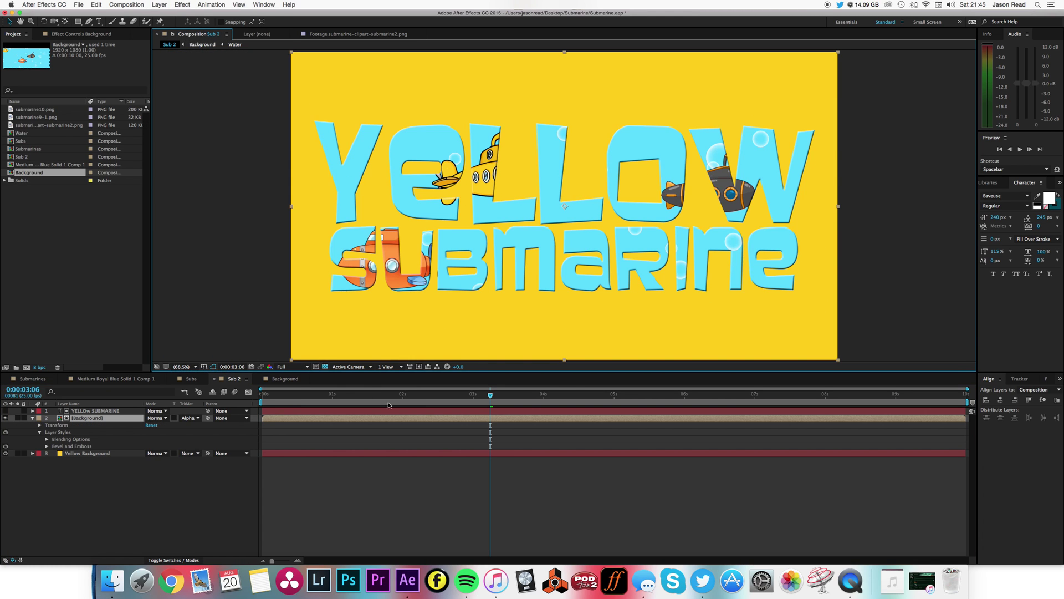
left_click(459, 472)
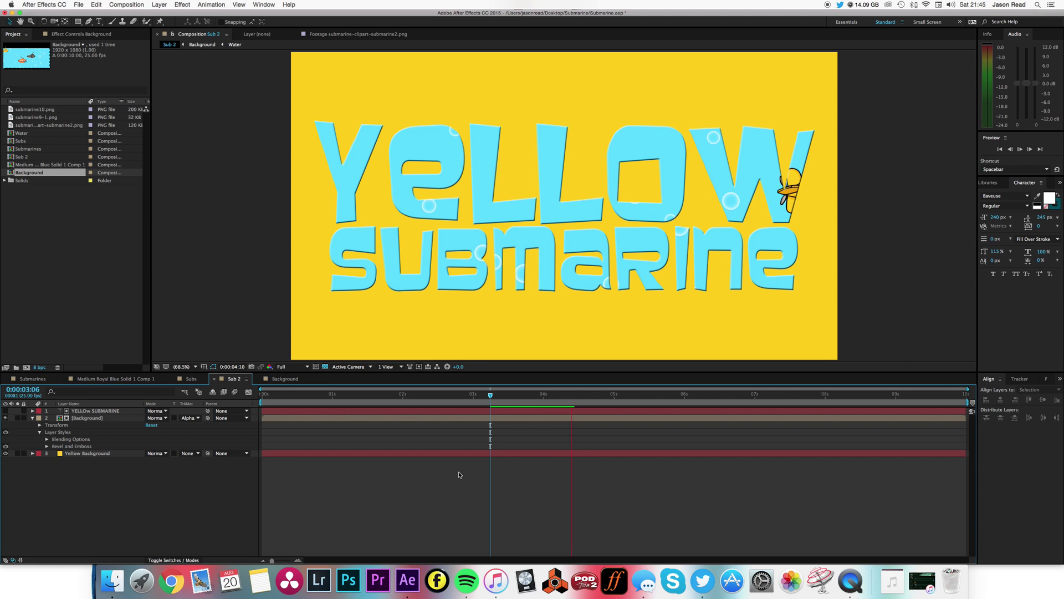
key("space")
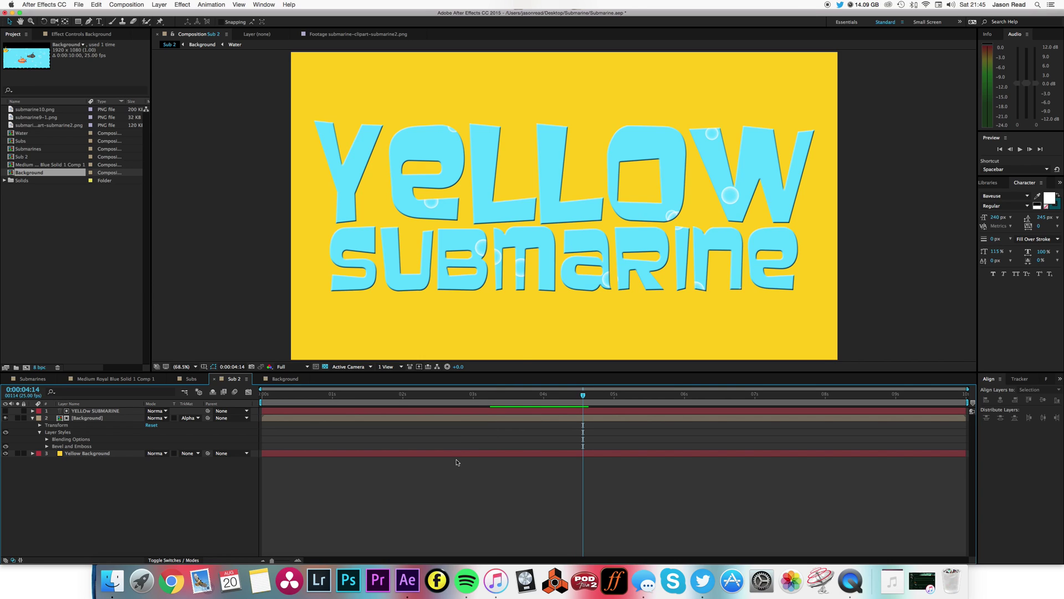